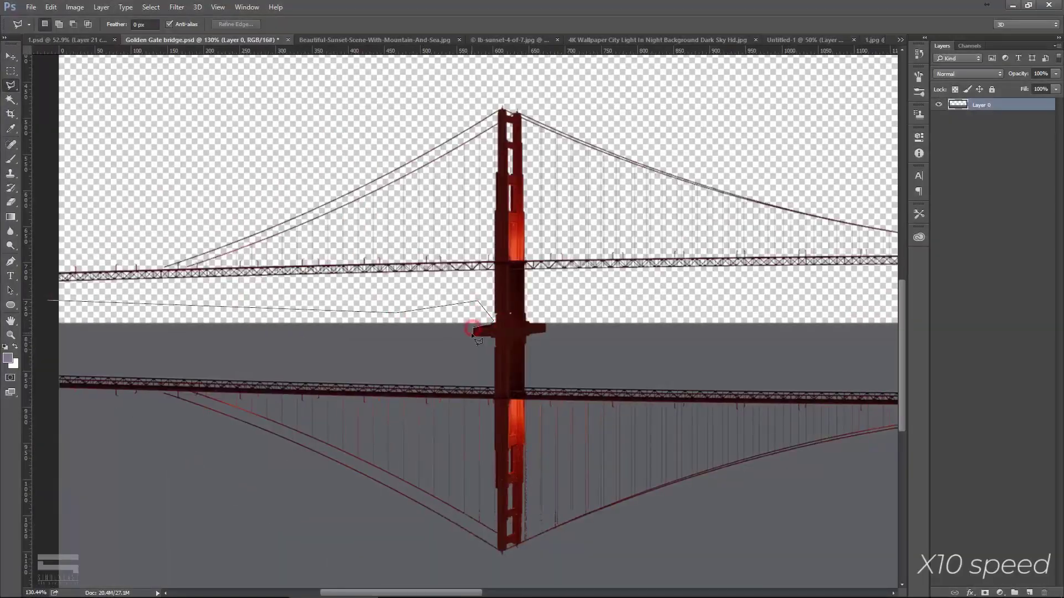
Copy the outlined bridge to its own layer, position it, and add a Solid Color fill layer.
scroll(544, 327, "right", 15)
left_click(441, 279)
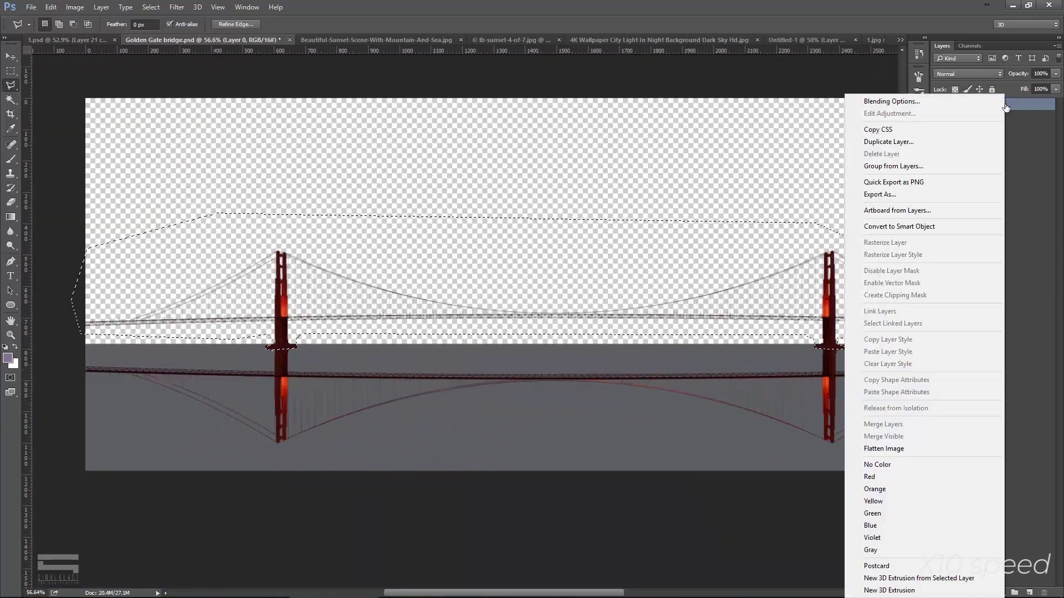
key("ctrl+j")
key("v")
left_click_drag(679, 236, 708, 274)
left_click(869, 259)
scroll(419, 235, "down", 2)
Paste the sunset sky, move it up and scale it down to fit the canvas.
key("ctrl+v")
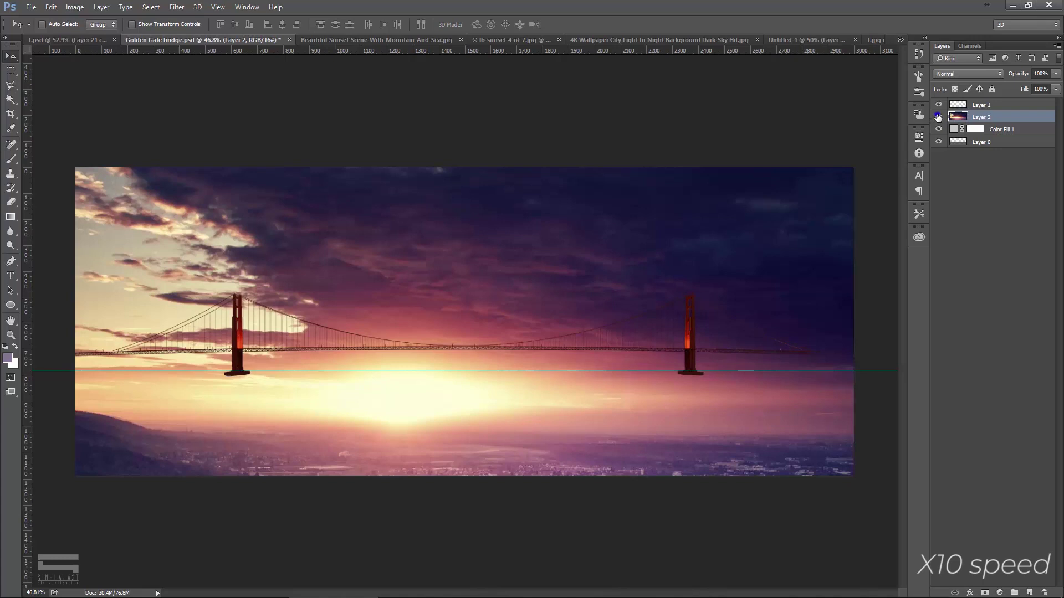
left_click_drag(579, 431, 571, 356)
key("ctrl+t")
scroll(571, 356, "down", 2)
scroll(409, 297, "up", 2)
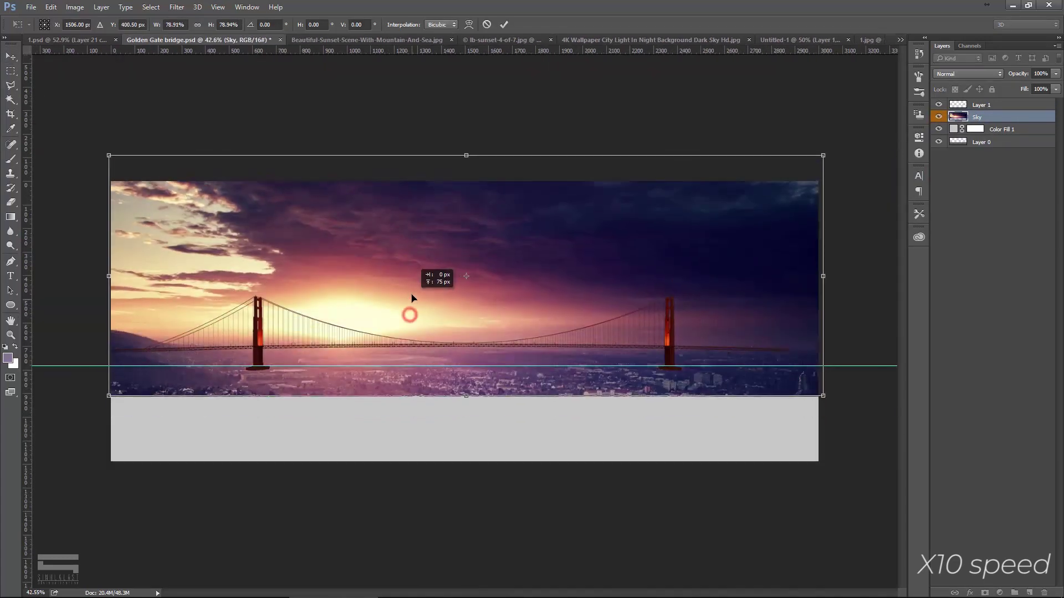
left_click_drag(408, 297, 403, 311)
key("Return")
Paste the night water image and rotate it slightly to level the horizon.
key("ctrl+v")
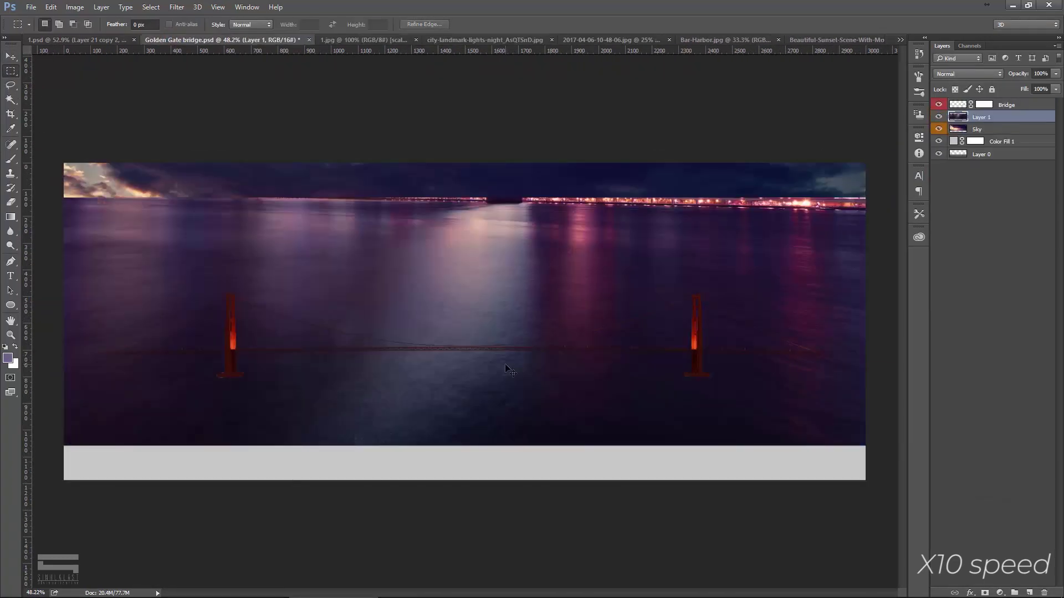
scroll(494, 364, "up", 5)
scroll(494, 361, "down", 3)
key("ctrl+t")
right_click(470, 297)
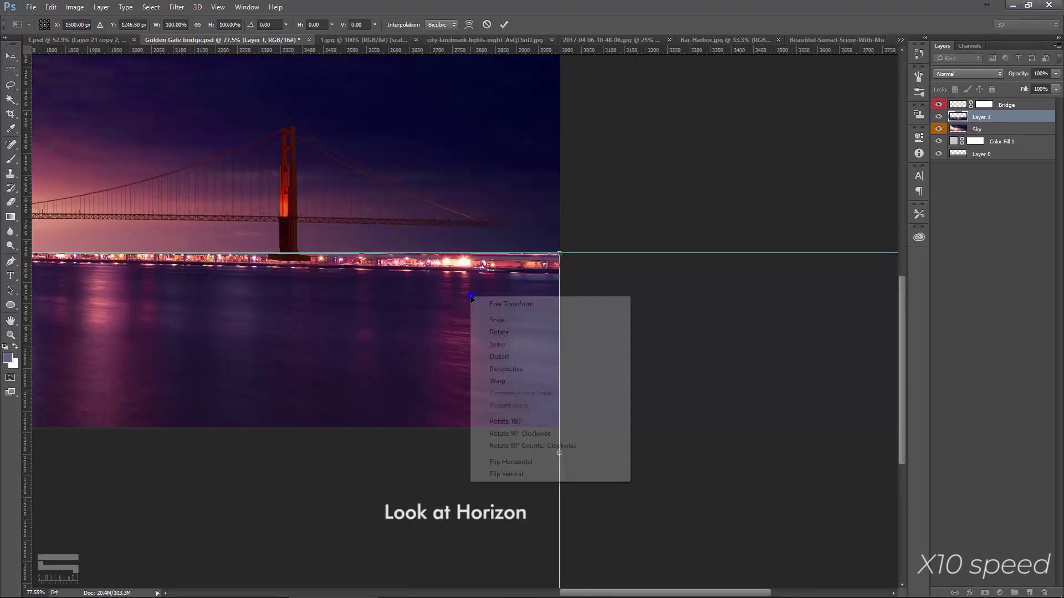
left_click(488, 327)
left_click_drag(561, 426, 558, 435)
key("Return")
scroll(557, 435, "down", 2)
type("Sea")
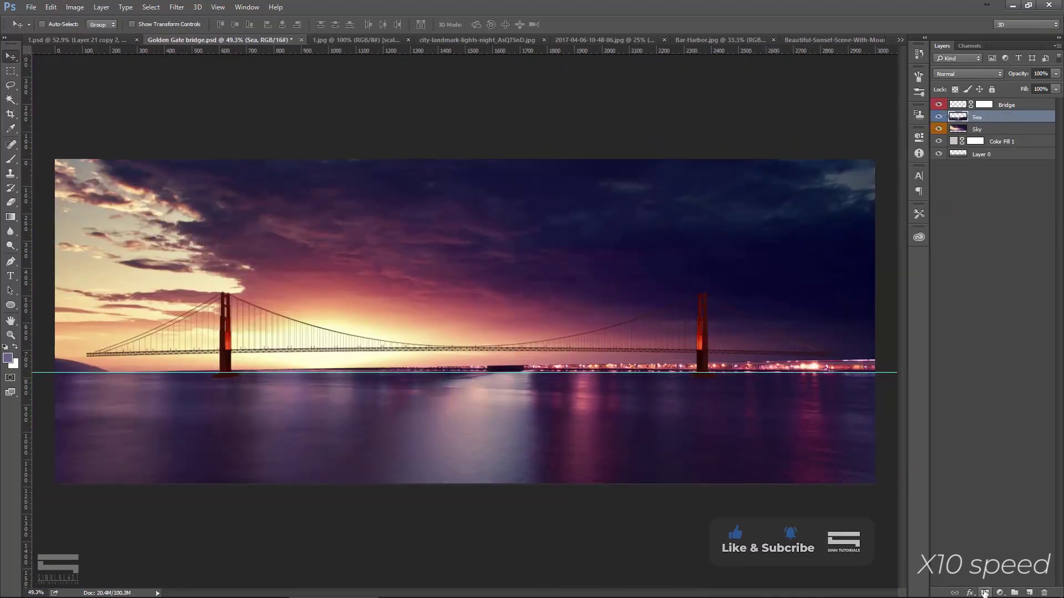
Paint black on the sea layer mask to blend its edge into the sky.
key("Return")
key("b")
scroll(323, 363, "up", 3)
scroll(387, 347, "right", 5)
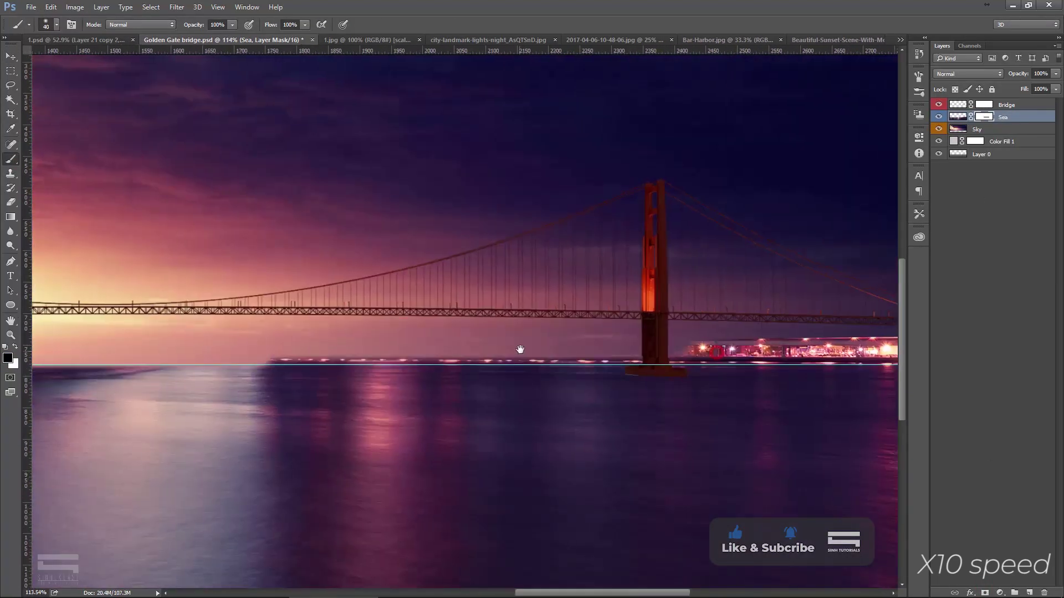
scroll(632, 341, "right", 5)
scroll(633, 341, "down", 2)
Select a stretch of the sea with the Rectangular Marquee for duplication.
key("m")
scroll(461, 374, "down", 2)
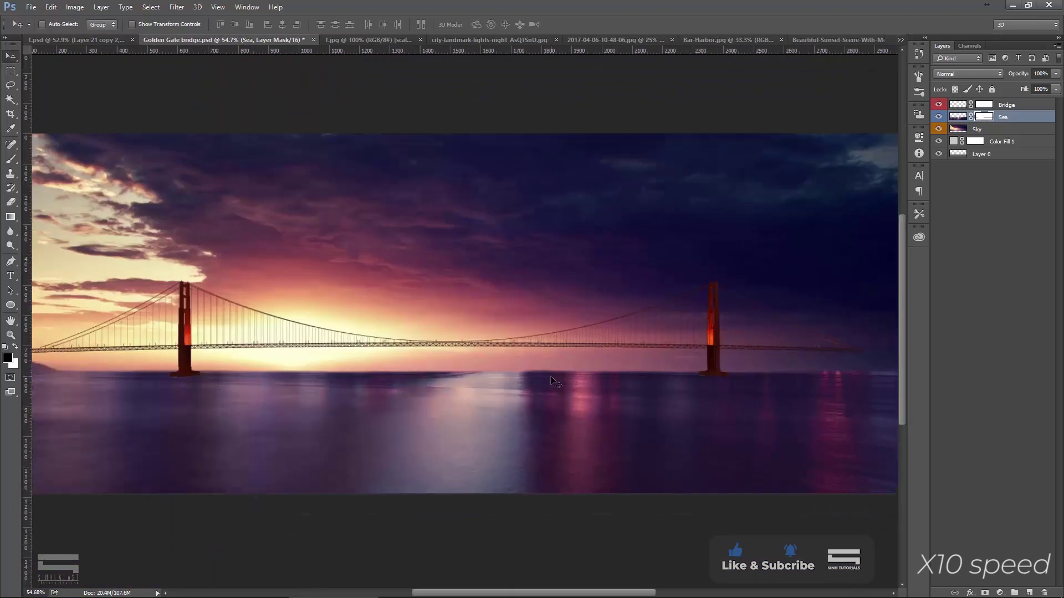
scroll(550, 375, "up", 1)
left_click_drag(544, 410, 505, 260)
scroll(344, 244, "up", 1)
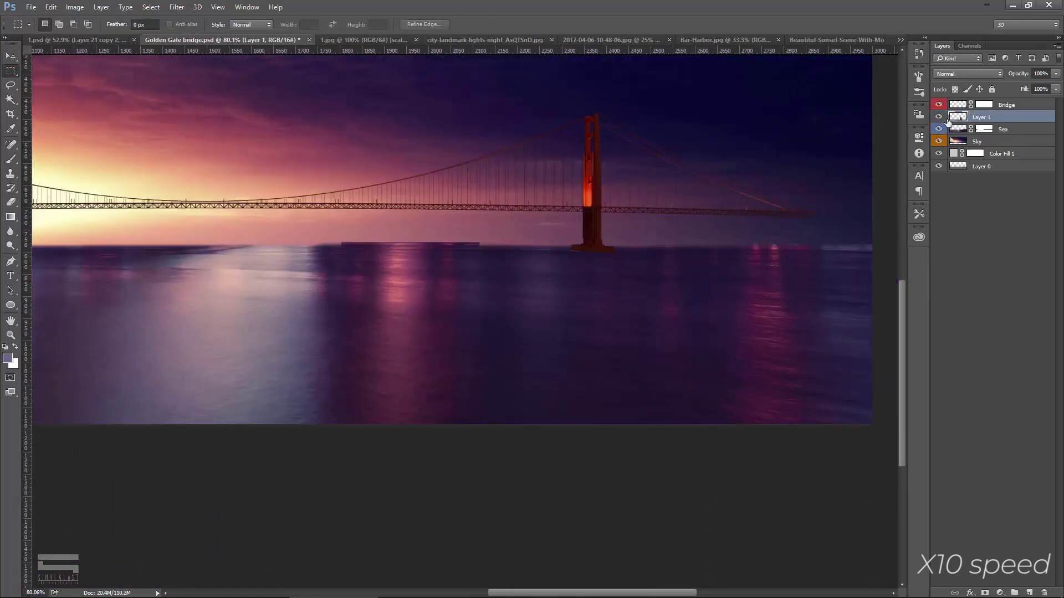
Adjust the copied sea patch and erase its edges to blend with the water.
key("e")
scroll(596, 281, "up", 2)
scroll(476, 127, "down", 1)
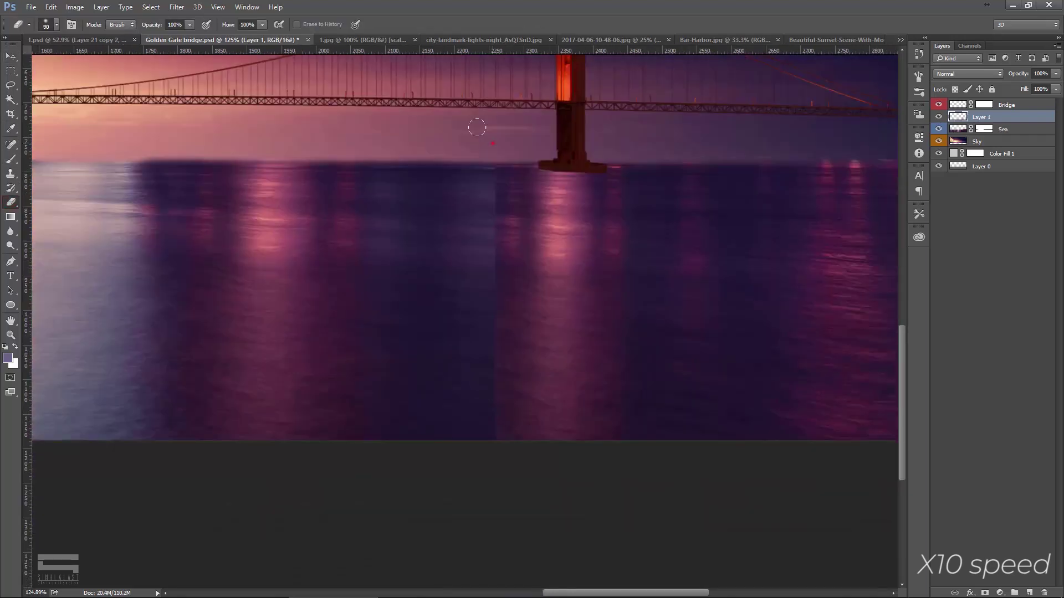
key("ctrl+t")
key("Return")
scroll(554, 277, "down", 1)
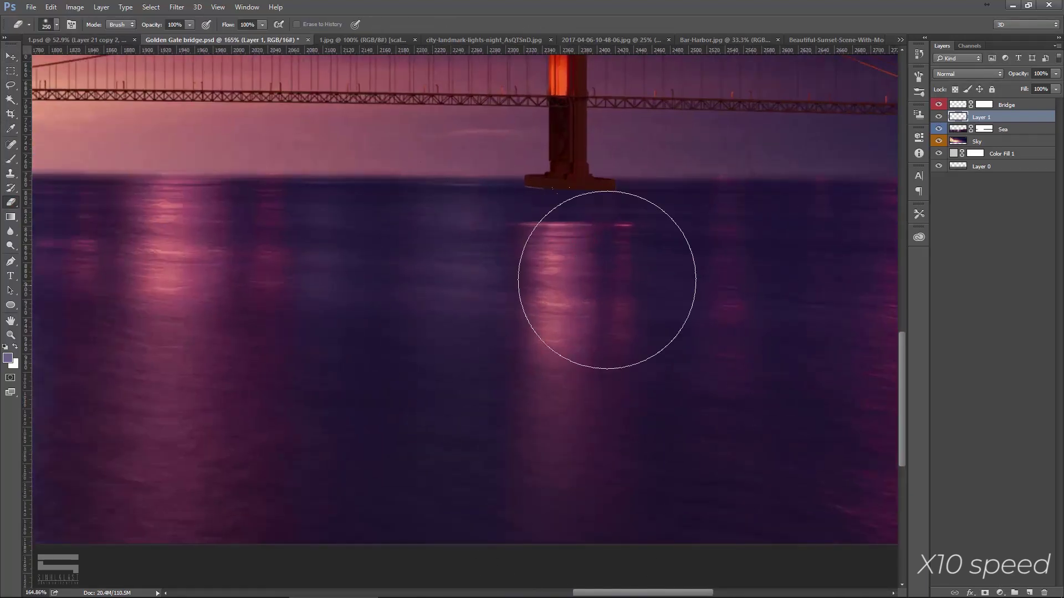
key("v")
key("e")
scroll(551, 293, "up", 2)
scroll(407, 271, "down", 4)
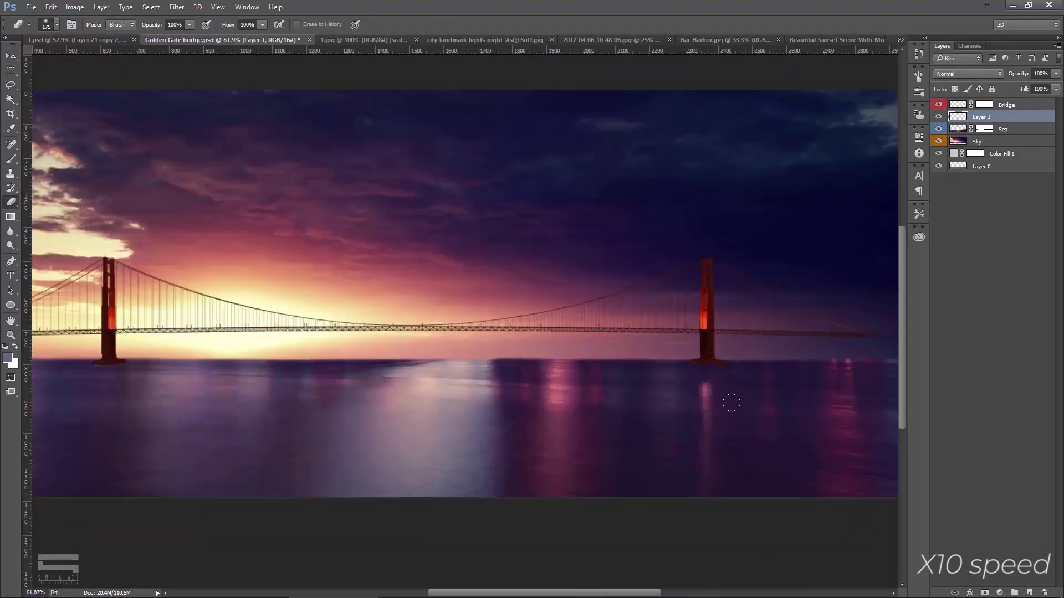
scroll(577, 269, "up", 3)
scroll(577, 269, "up", 3)
key("v")
Reset colours to black and white and outline a dark shadow patch beside the tower base.
key("b")
key("d")
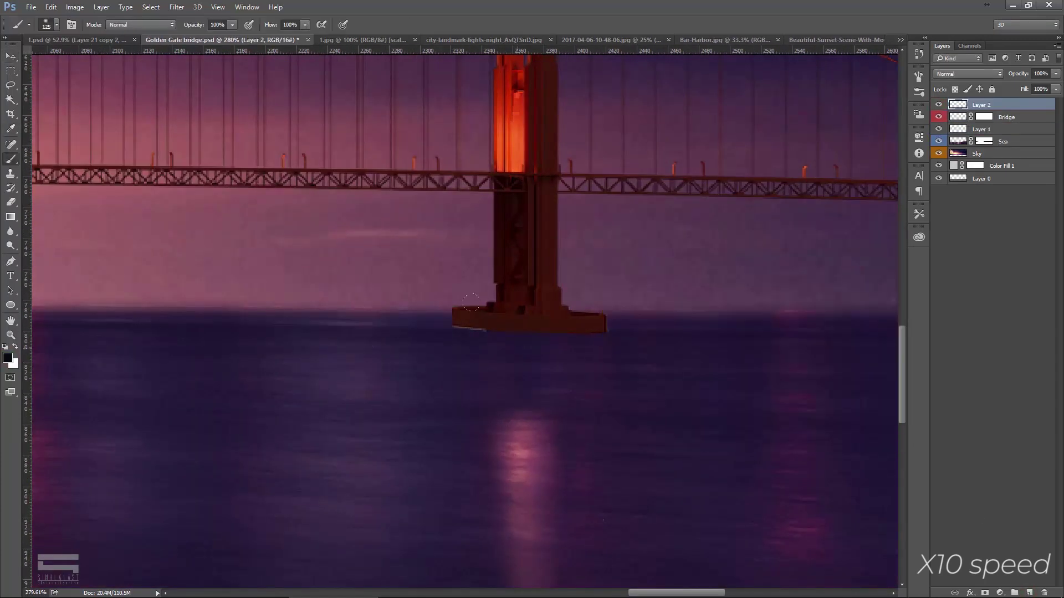
key("Return")
scroll(527, 333, "up", 2)
key("l")
left_click(371, 369)
Move the Layer 2 shadow beneath the Bridge layer and duplicate it.
left_click(986, 117)
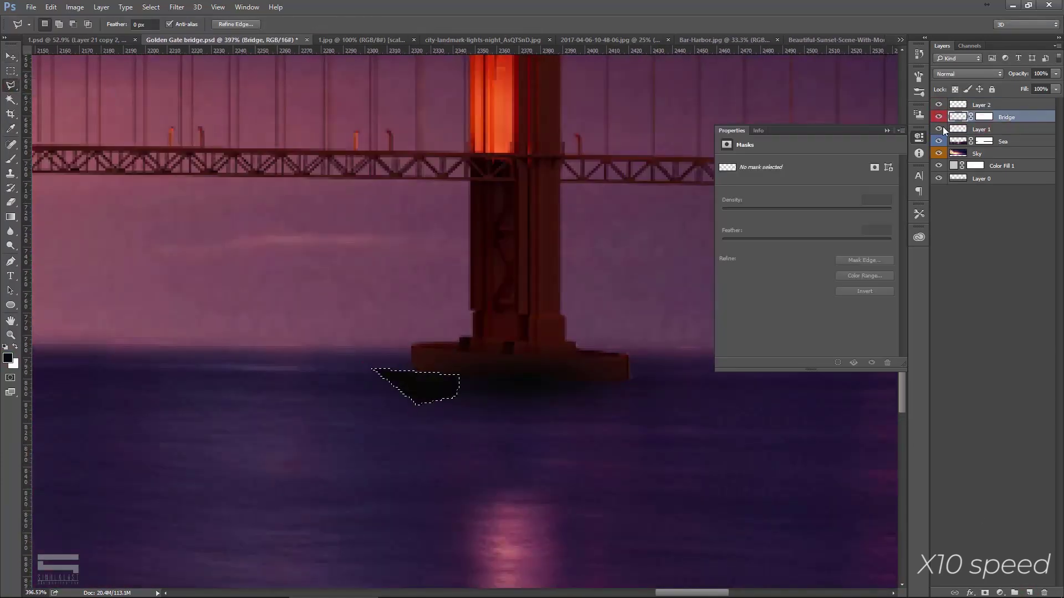
left_click_drag(981, 105, 981, 123)
scroll(594, 353, "down", 2)
scroll(595, 353, "up", 2)
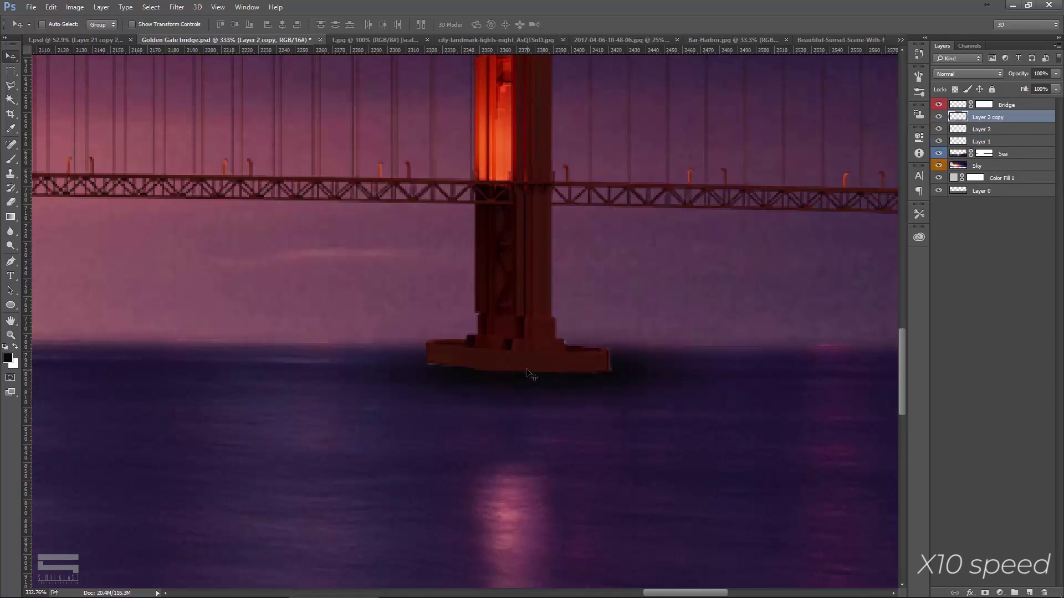
scroll(531, 375, "down", 1)
right_click(966, 133)
scroll(663, 302, "down", 1)
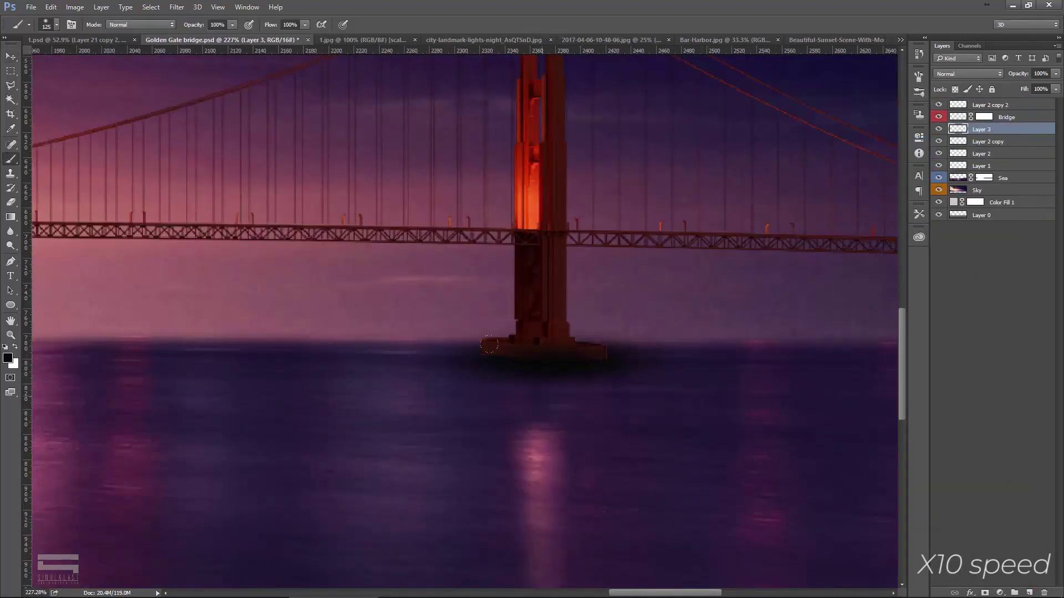
scroll(489, 345, "down", 5)
Add a new layer above Bridge and clip it to the bridge.
left_click(1006, 117)
key("v")
scroll(632, 268, "up", 5)
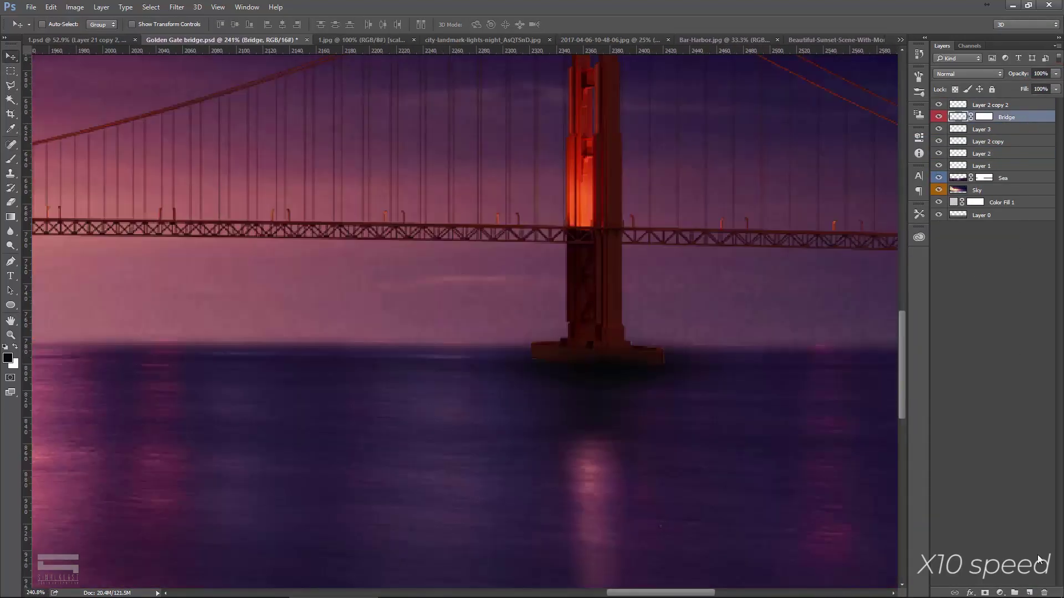
left_click(1028, 593)
key("ctrl+alt+g")
scroll(479, 253, "down", 3)
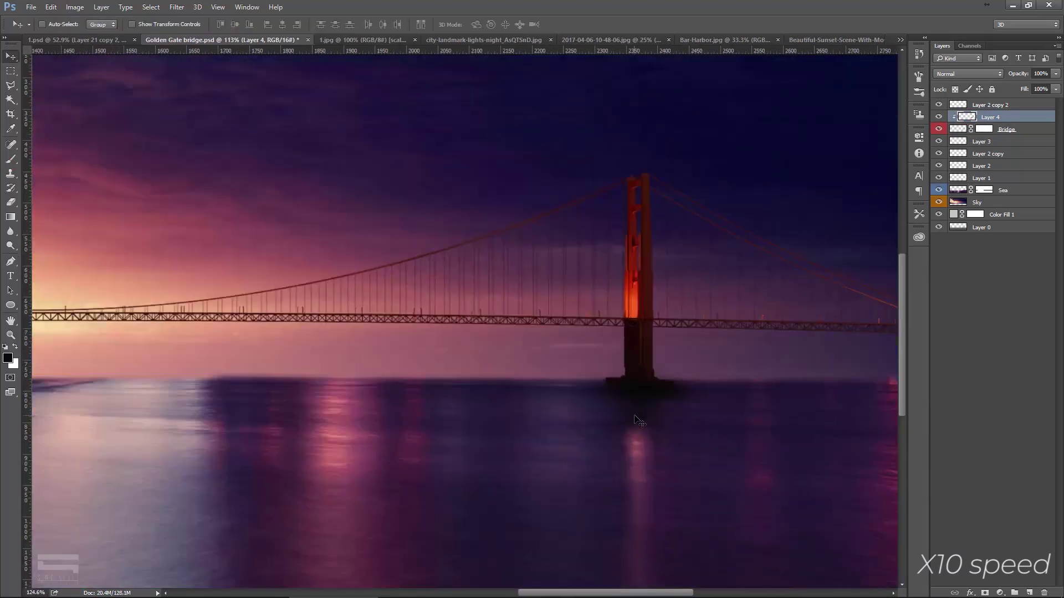
scroll(609, 277, "down", 2)
Group the shadow layers as 'Shadow' and duplicate the group.
key("v")
left_click(1006, 129)
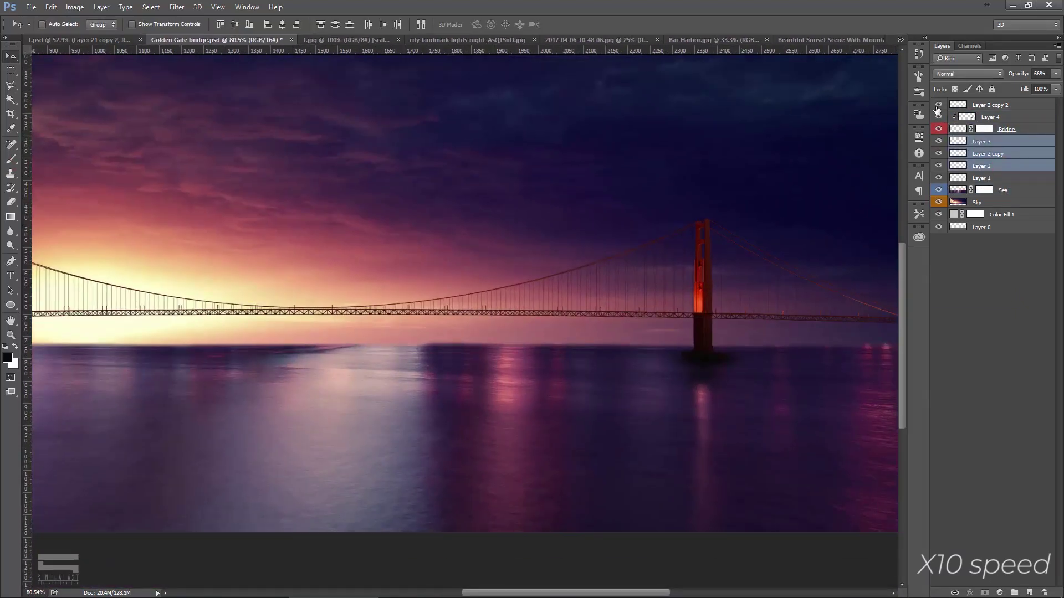
type("Shadow")
key("Return")
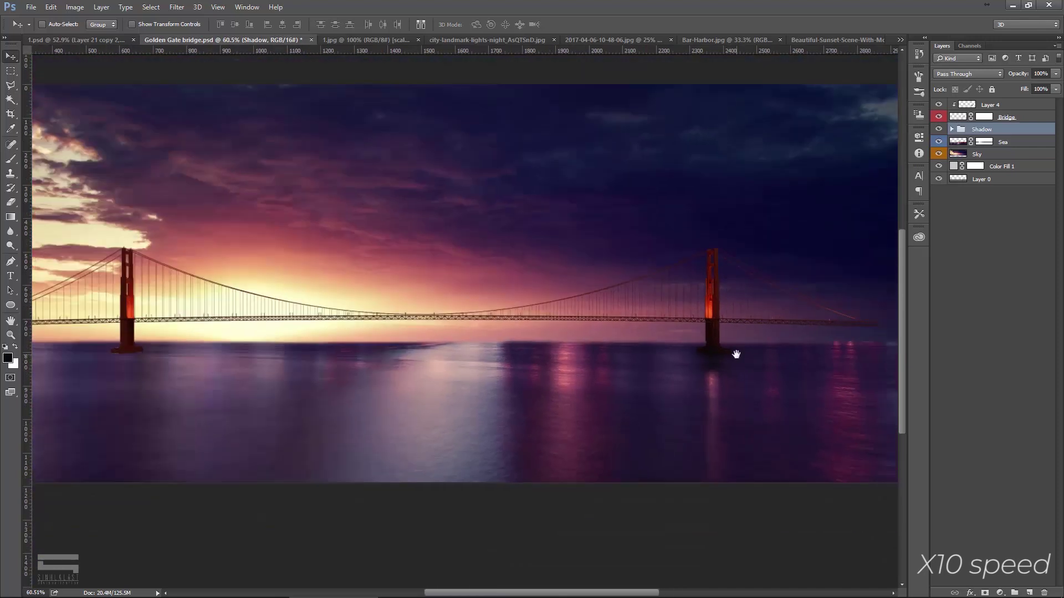
key("ctrl+j")
scroll(241, 392, "up", 3)
scroll(241, 392, "down", 3)
Copy a patch of the Sea layer under the tower base onto a new layer.
scroll(344, 332, "up", 8)
key("l")
left_click(257, 205)
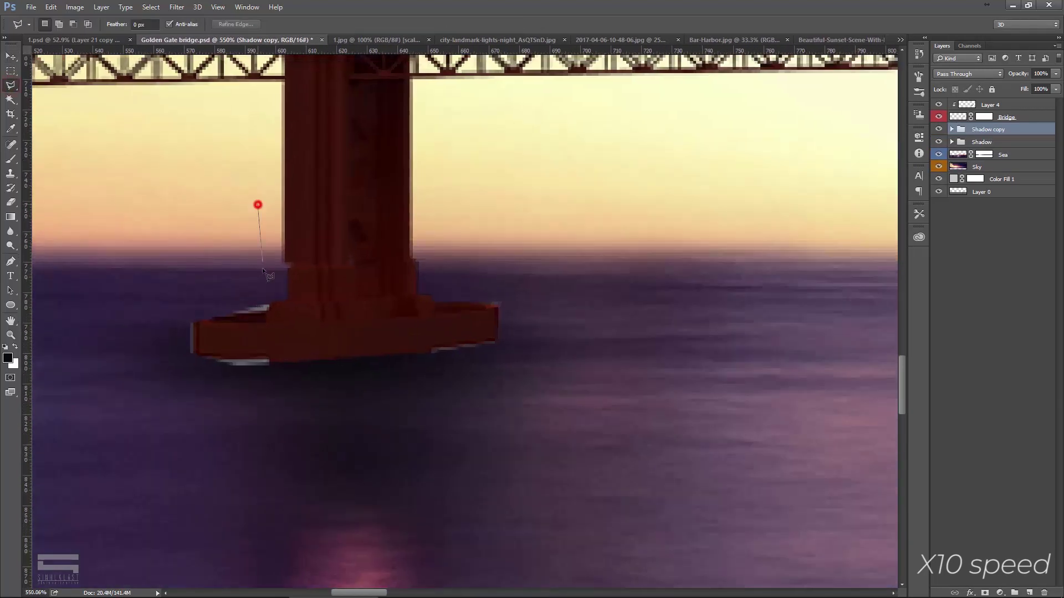
left_click(622, 269, "ctrl")
scroll(622, 270, "down", 3)
scroll(465, 257, "down", 3)
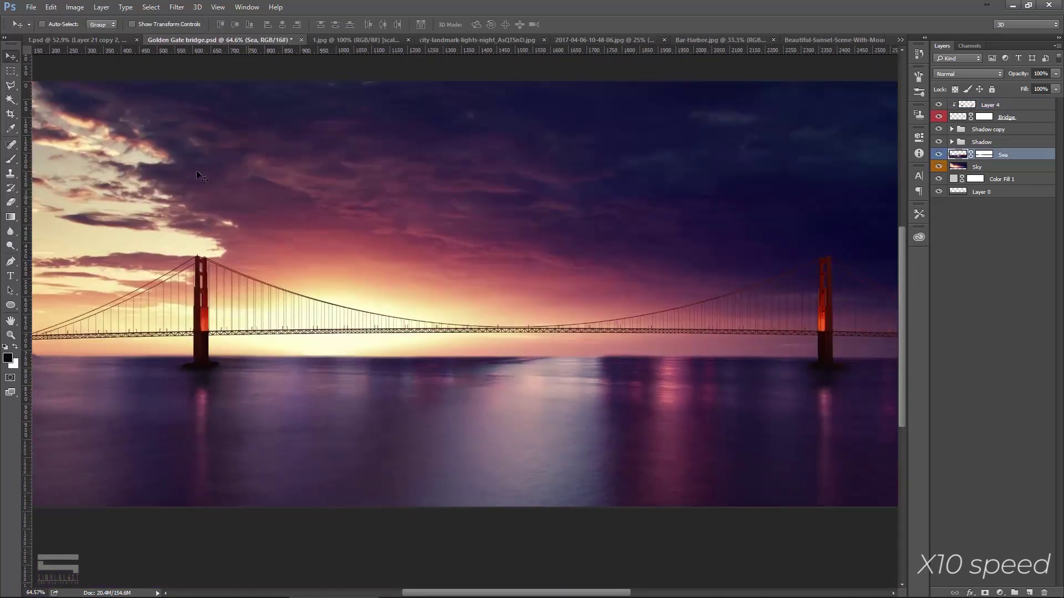
scroll(609, 277, "up", 3)
left_click_drag(701, 280, 818, 404)
key("ctrl+j")
Shift the Layer 6 sea patch left and duplicate it.
key("e")
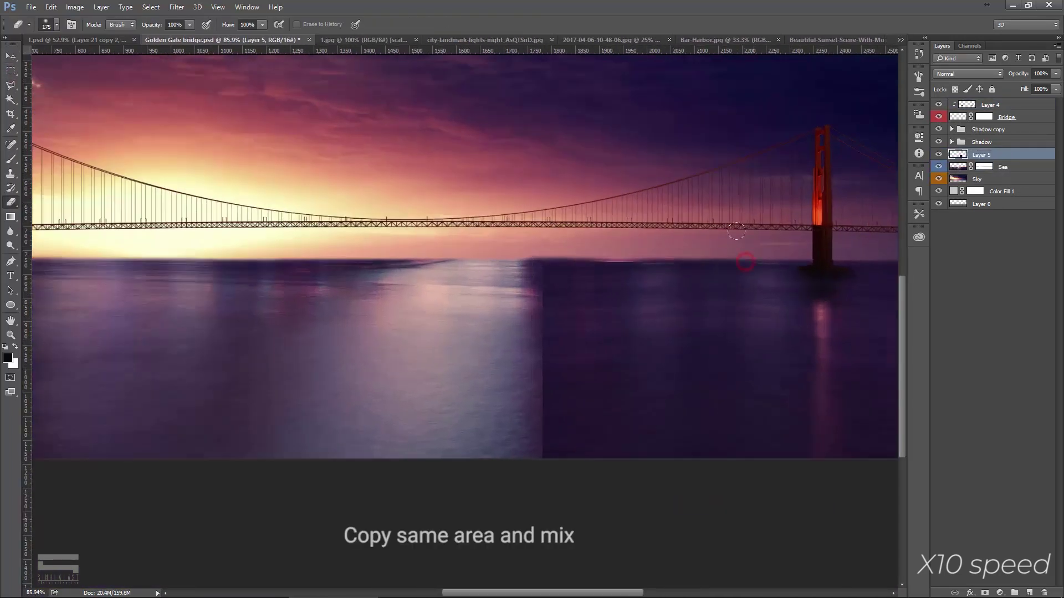
key("v")
scroll(703, 332, "down", 1)
scroll(712, 359, "down", 1)
key("m")
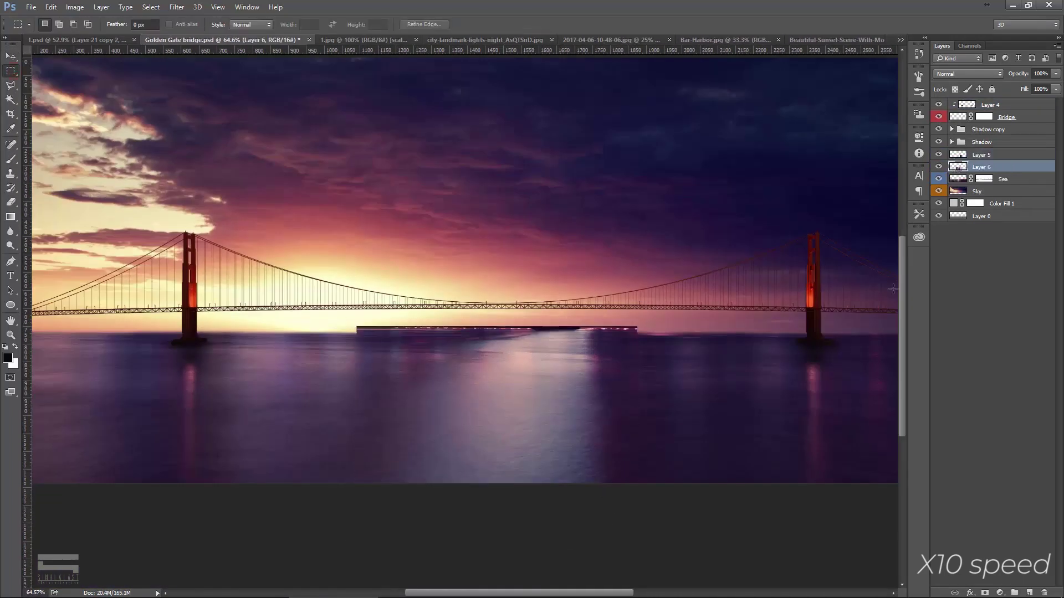
key("v")
scroll(892, 289, "up", 1)
left_click_drag(523, 283, 292, 284)
key("ctrl+j")
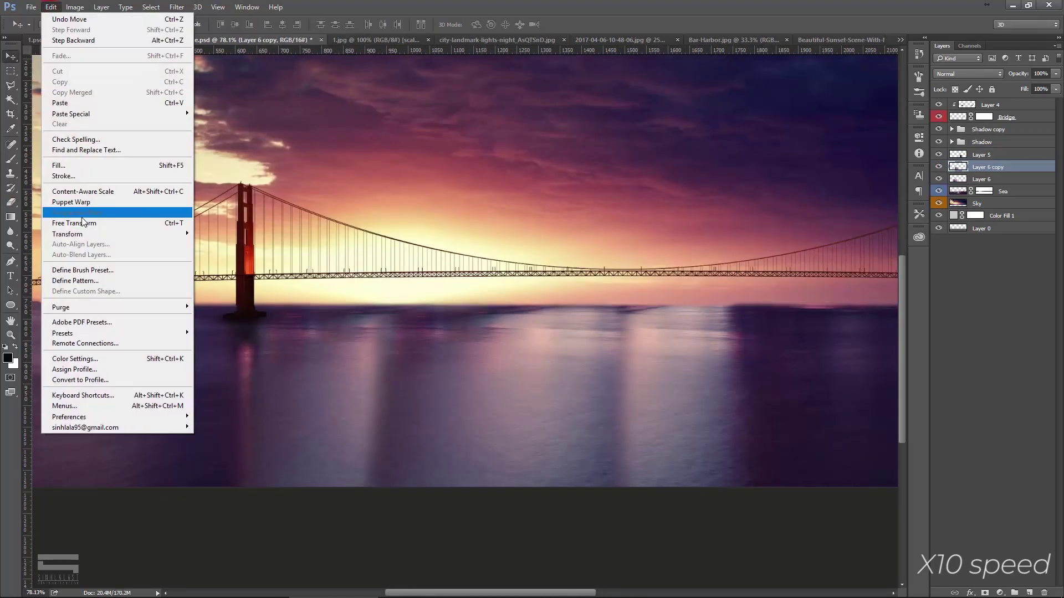
Erase patch edges with an enlarged eraser and duplicate the Layer 5 sea patch.
scroll(415, 395, "up", 1)
scroll(399, 418, "down", 2)
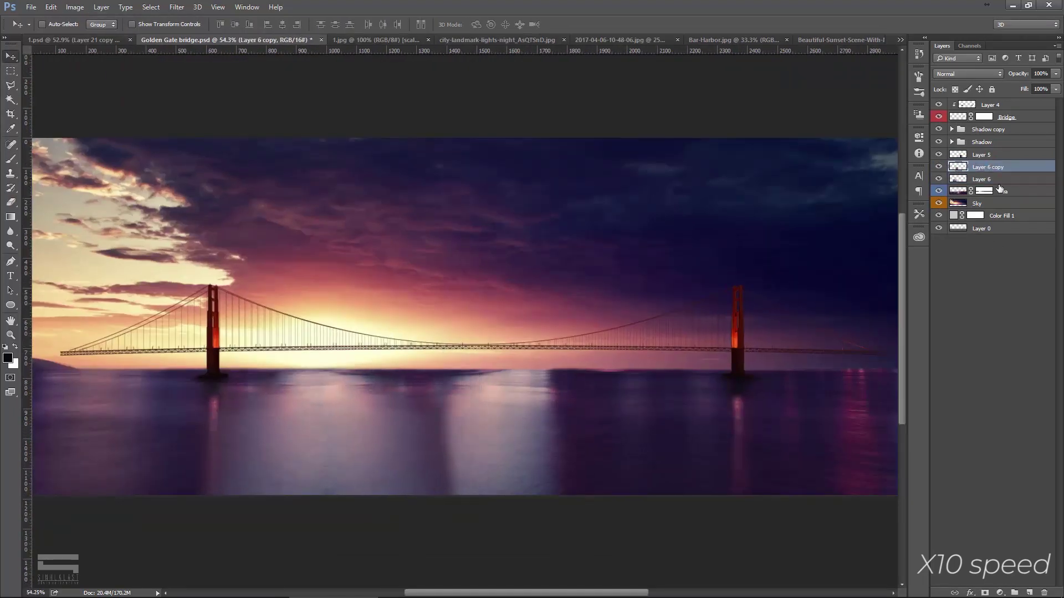
scroll(333, 333, "up", 2)
key("alt+bracketleft")
key("bracketright")
key("bracketright")
key("bracketright")
scroll(270, 277, "down", 3)
scroll(610, 285, "right", 5)
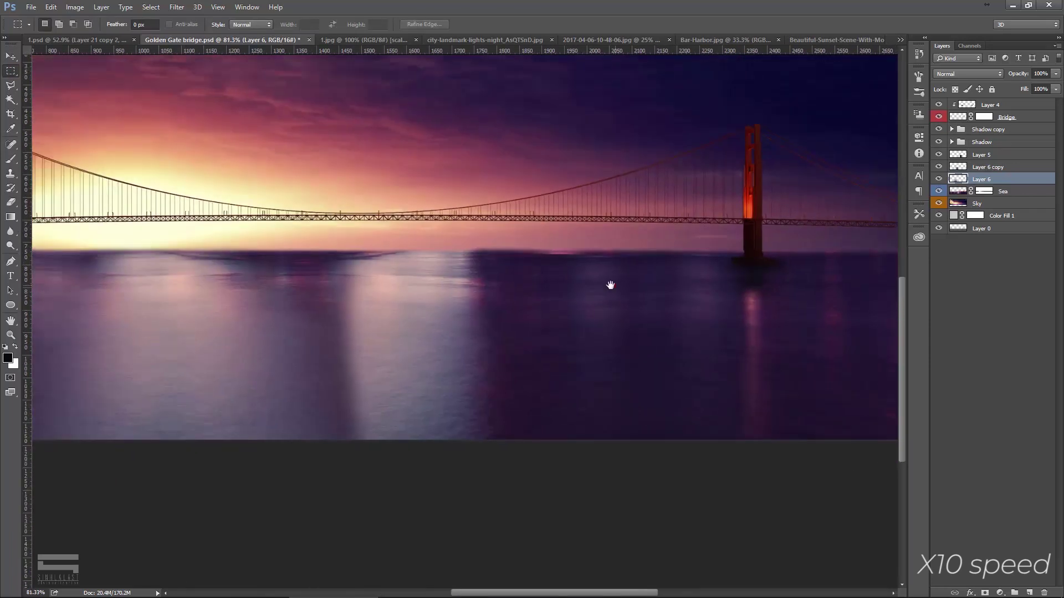
key("m")
key("ctrl+j")
Move the duplicated sea patch into place and group the sea layers.
scroll(544, 309, "down", 2)
scroll(544, 309, "up", 3)
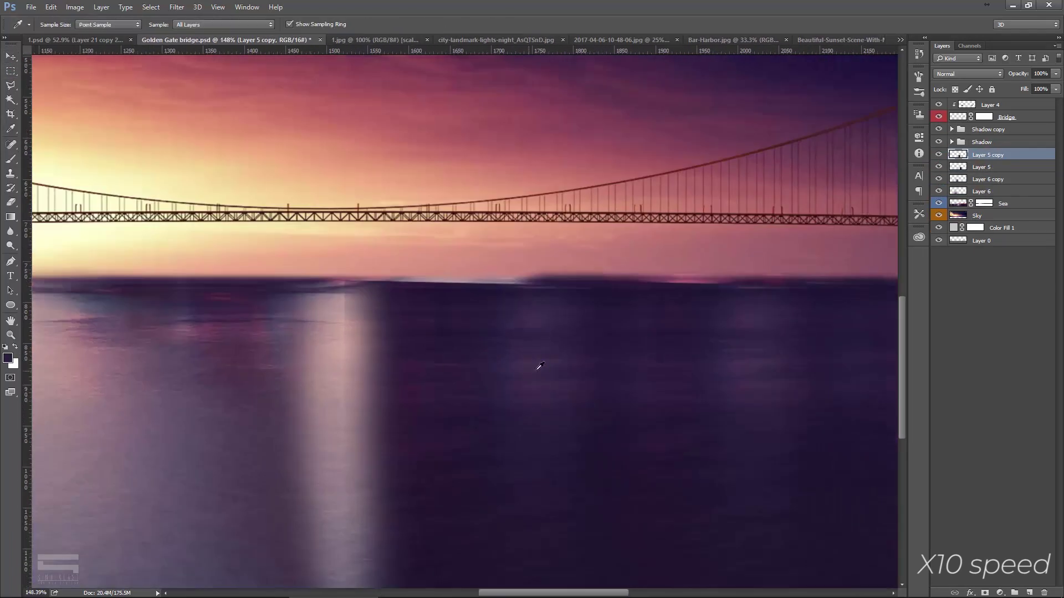
key("v")
left_click_drag(531, 388, 557, 407)
scroll(554, 389, "down", 2)
scroll(554, 389, "up", 2)
key("ctrl+g")
Add a new layer beneath the shadow groups and paint a soft bright glow behind the bridge centre.
scroll(427, 370, "down", 2)
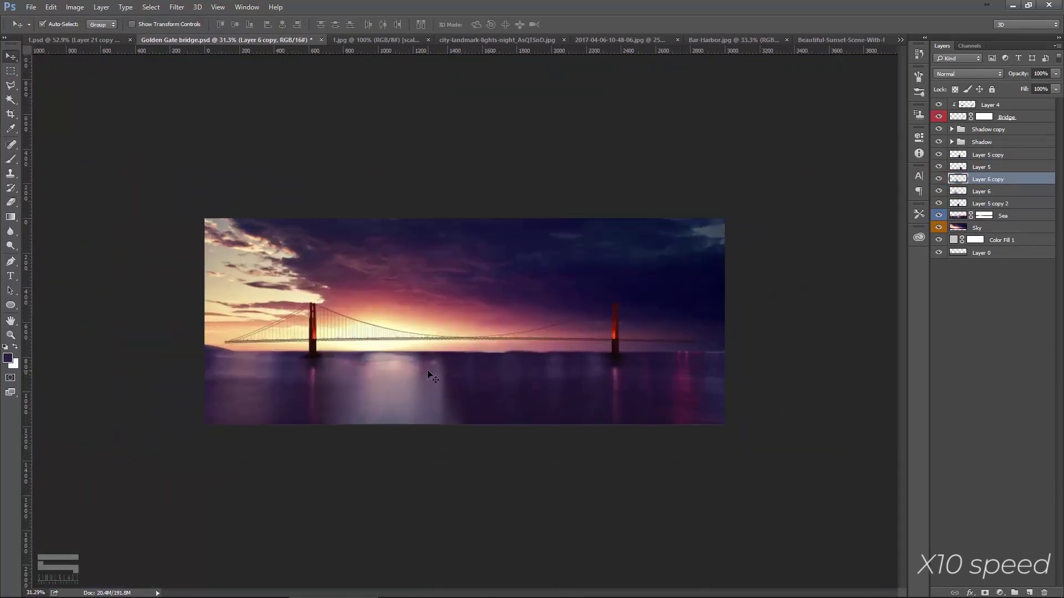
scroll(427, 370, "up", 3)
left_click(1003, 102)
left_click_drag(1010, 131, 992, 161)
scroll(422, 333, "up", 2)
key("b")
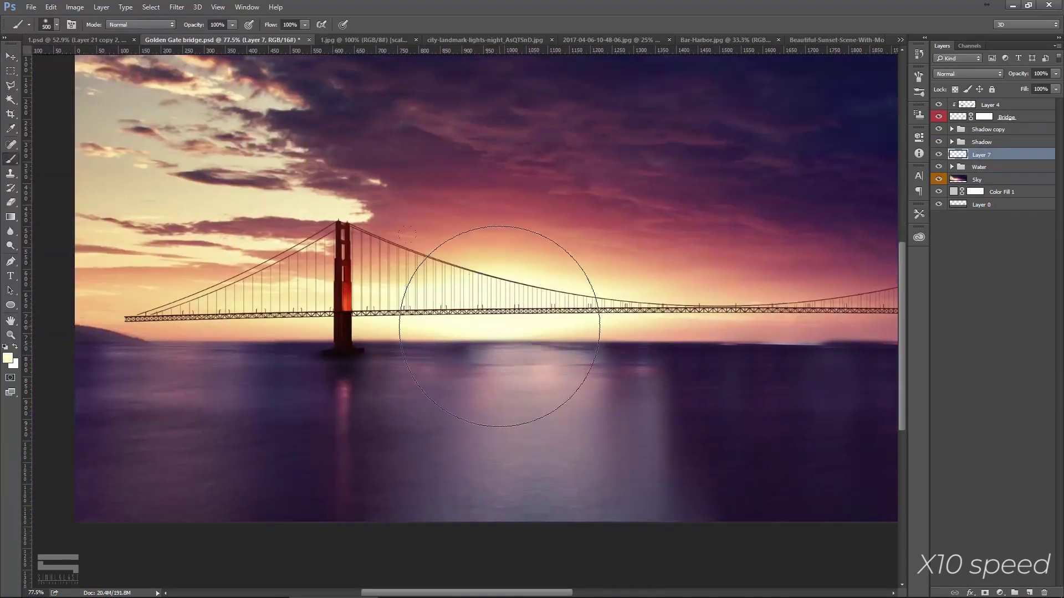
left_click_drag(498, 321, 391, 256)
Paint a dark sky tone over the glow and clip the glow layer to the Water group.
key("d")
left_click_drag(463, 321, 605, 327)
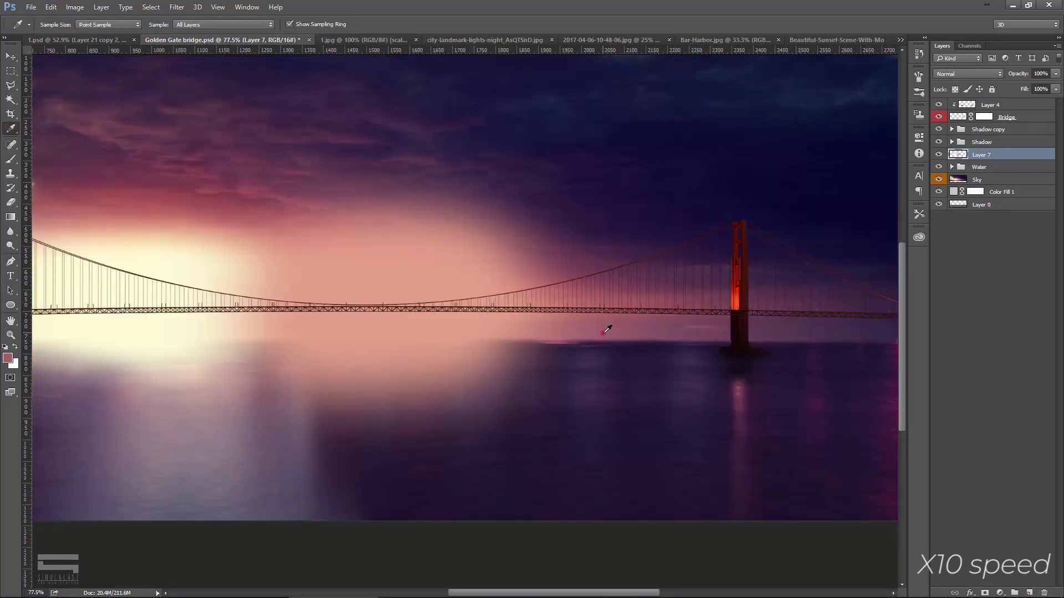
scroll(606, 328, "down", 2)
key("v")
left_click_drag(499, 332, 353, 346)
key("ctrl+alt+g")
scroll(474, 368, "down", 2)
scroll(544, 356, "up", 2)
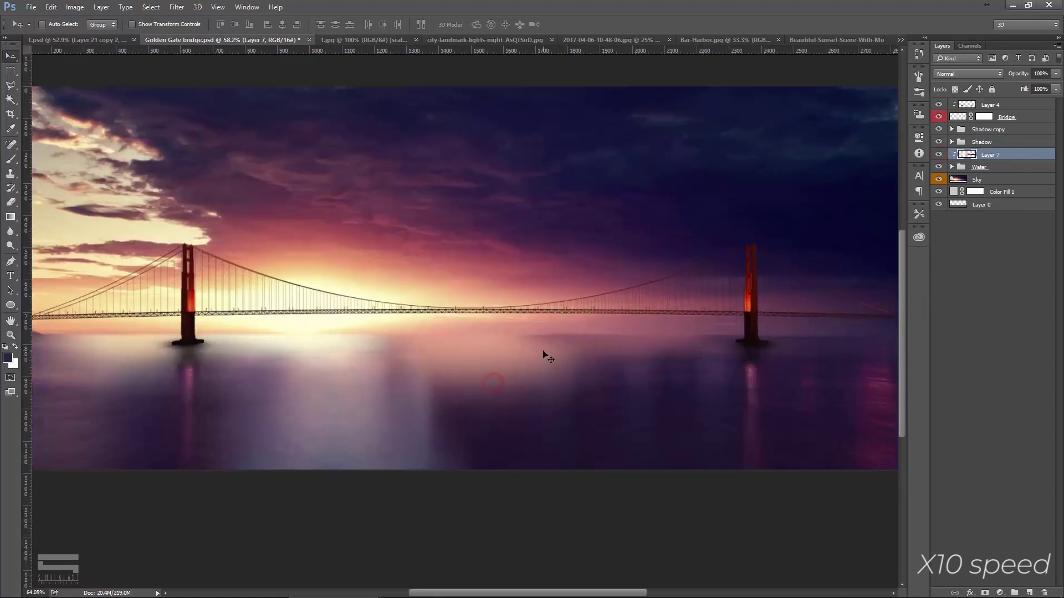
scroll(543, 356, "up", 1)
Erase unwanted parts of the glow layer.
key("e")
scroll(340, 375, "down", 2)
scroll(575, 364, "down", 1)
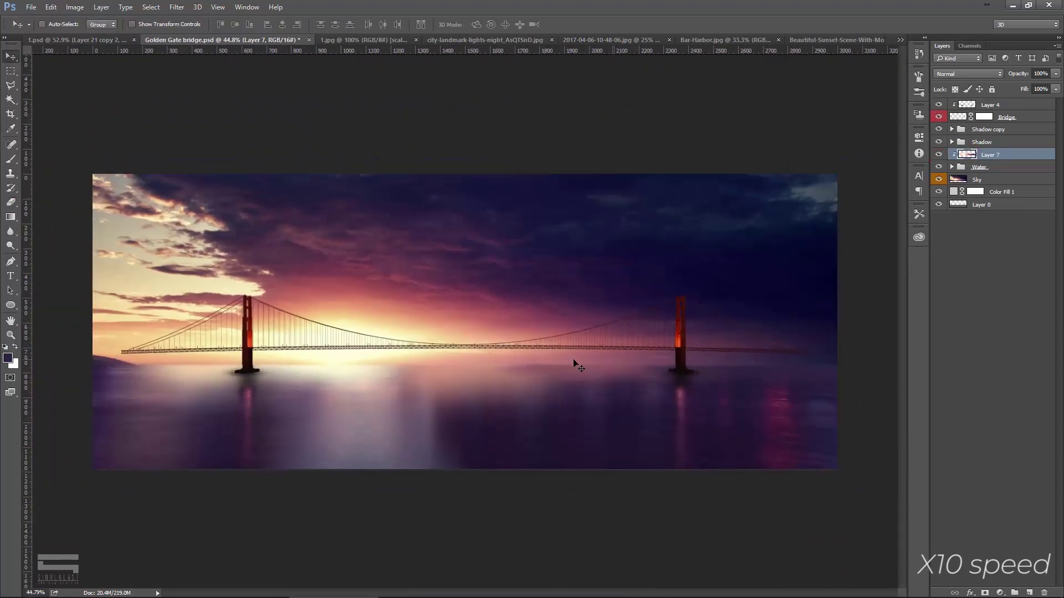
scroll(575, 364, "up", 2)
key("v")
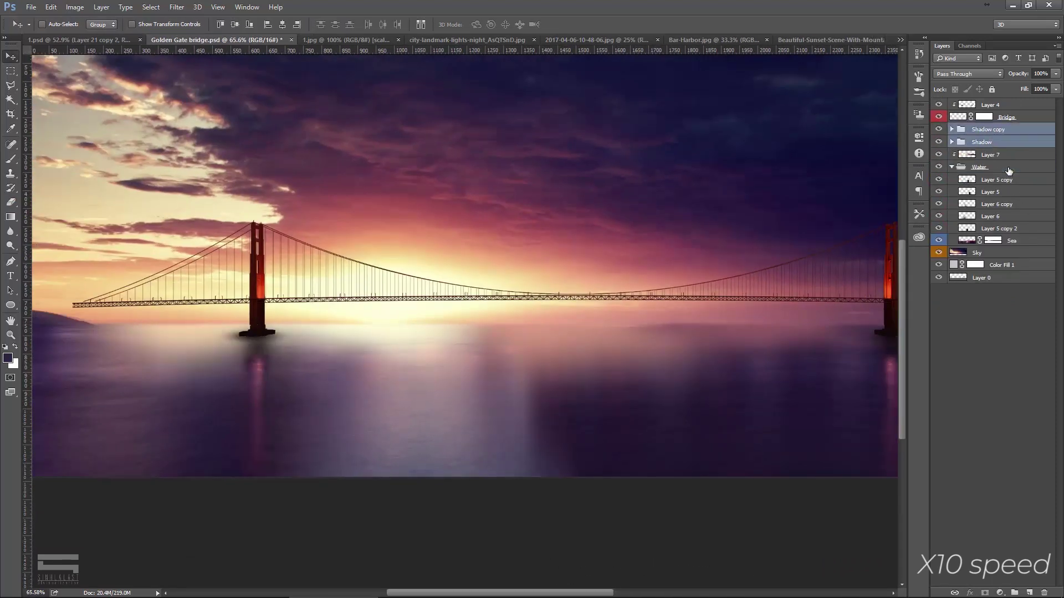
Expand the Shadow copy group and add a Curves adjustment clipped to the bridge.
left_click(951, 129)
left_click(987, 129)
scroll(368, 404, "down", 2)
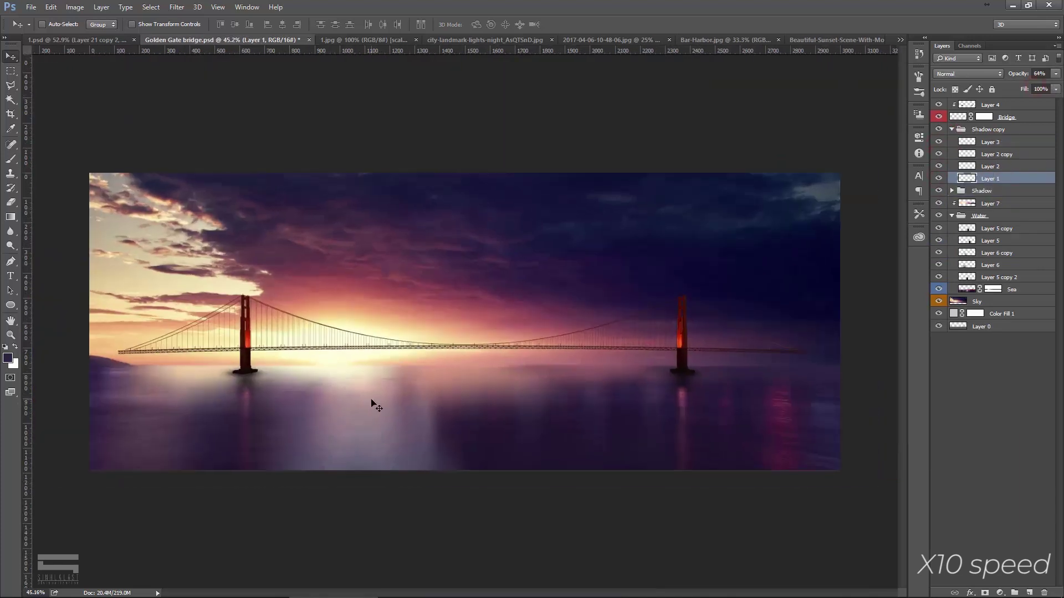
left_click(50, 7)
scroll(325, 277, "up", 2)
scroll(325, 277, "up", 2)
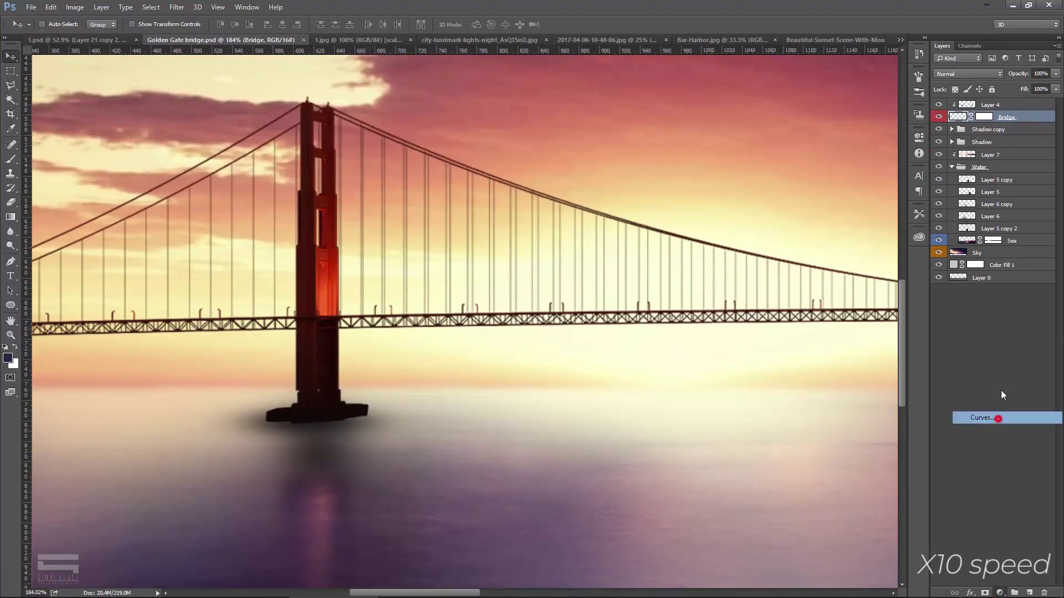
left_click(998, 418)
key("ctrl+alt+g")
scroll(388, 277, "down", 3)
Erase more of the glow, then select the Layer 6 copy reflection layer.
left_click(990, 167)
scroll(276, 359, "up", 3)
key("e")
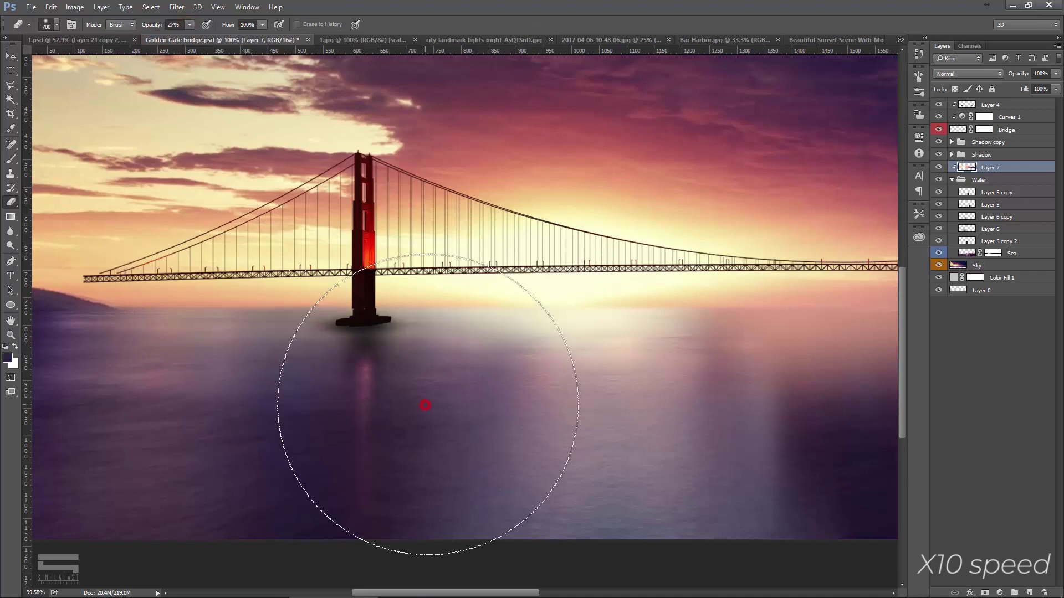
scroll(425, 405, "down", 2)
scroll(636, 439, "down", 2)
scroll(636, 440, "up", 2)
key("v")
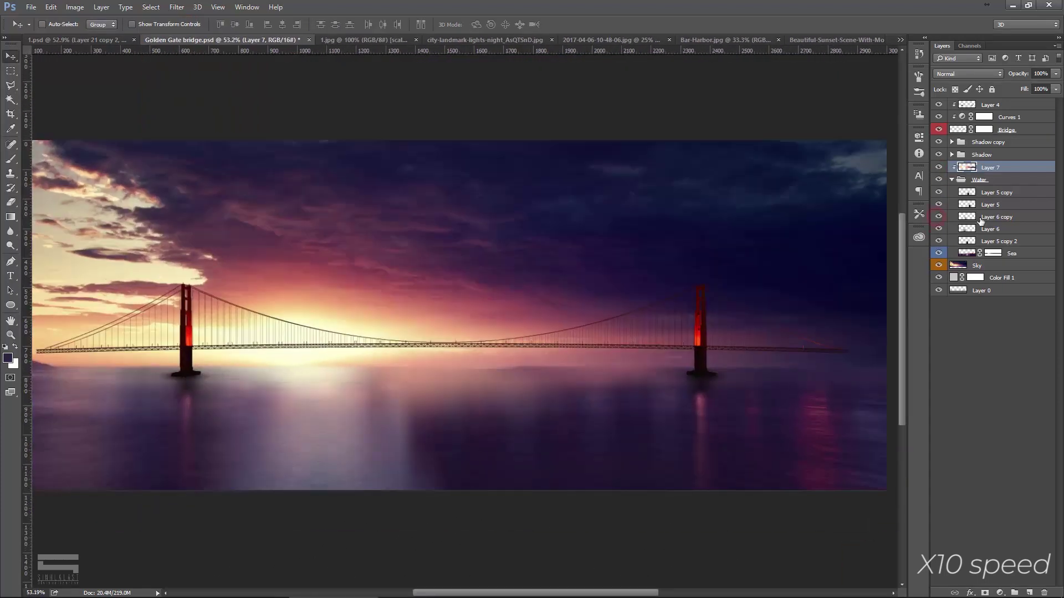
left_click(982, 221)
scroll(443, 498, "down", 2)
scroll(444, 499, "up", 2)
Copy the rocky scene image and paste it into the Golden Gate composite.
left_click(398, 40)
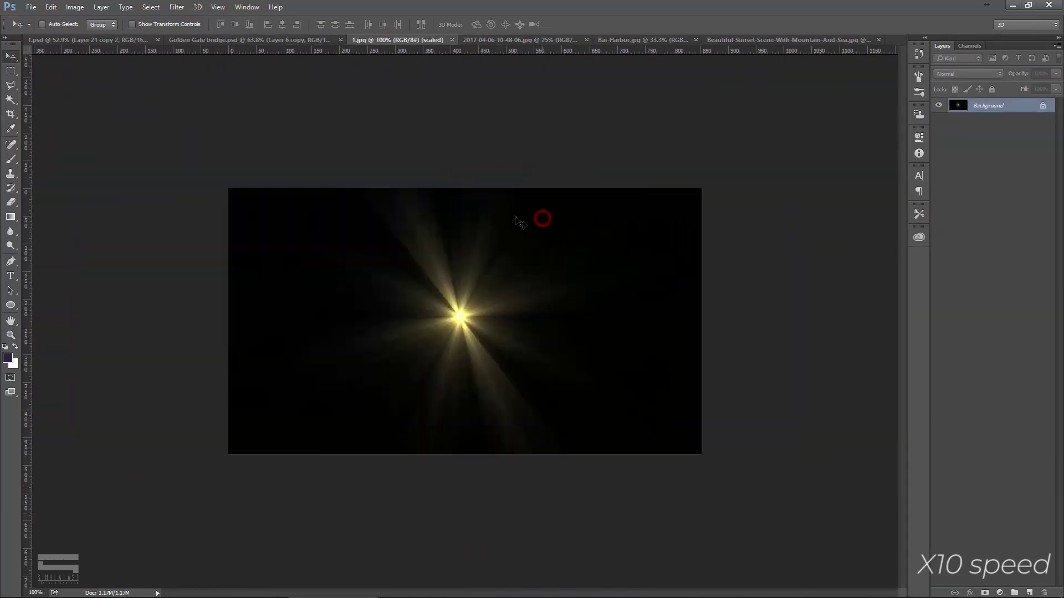
key("ctrl+Tab")
key("ctrl+Tab")
key("ctrl+Tab")
key("m")
key("ctrl+c")
left_click(228, 40)
key("ctrl+v")
key("ctrl+t")
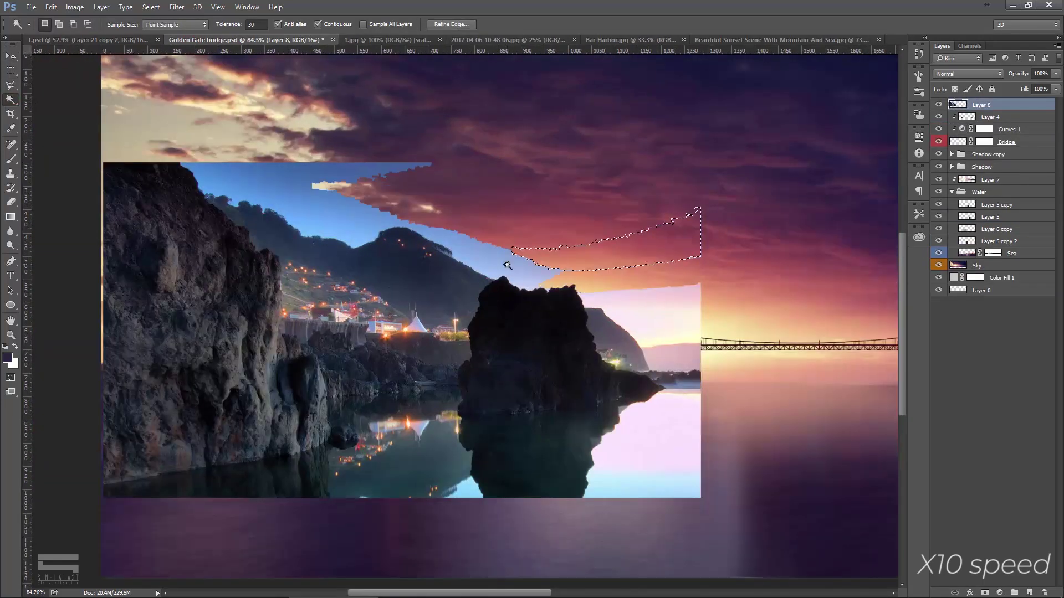
Delete the rock scene's sky using a Magic Wand selection.
key("Return")
key("w")
scroll(382, 234, "down", 2)
scroll(382, 233, "up", 2)
right_click(10, 85)
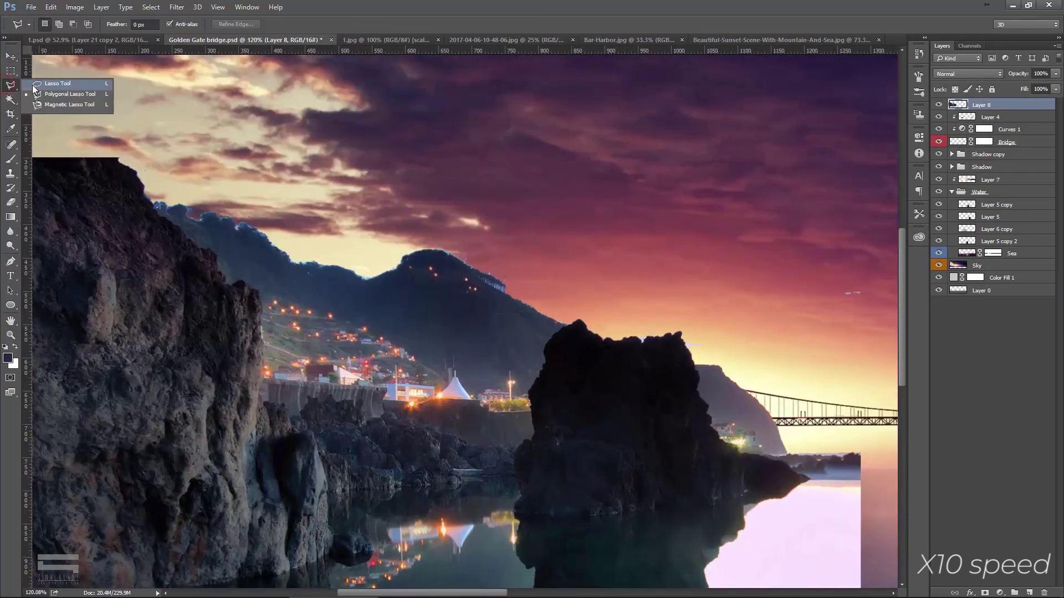
left_click(56, 89)
Lasso around the rock edge to remove remaining sky, then erase leftovers.
scroll(536, 304, "up", 2)
left_click_drag(680, 305, 540, 302)
scroll(606, 136, "down", 4)
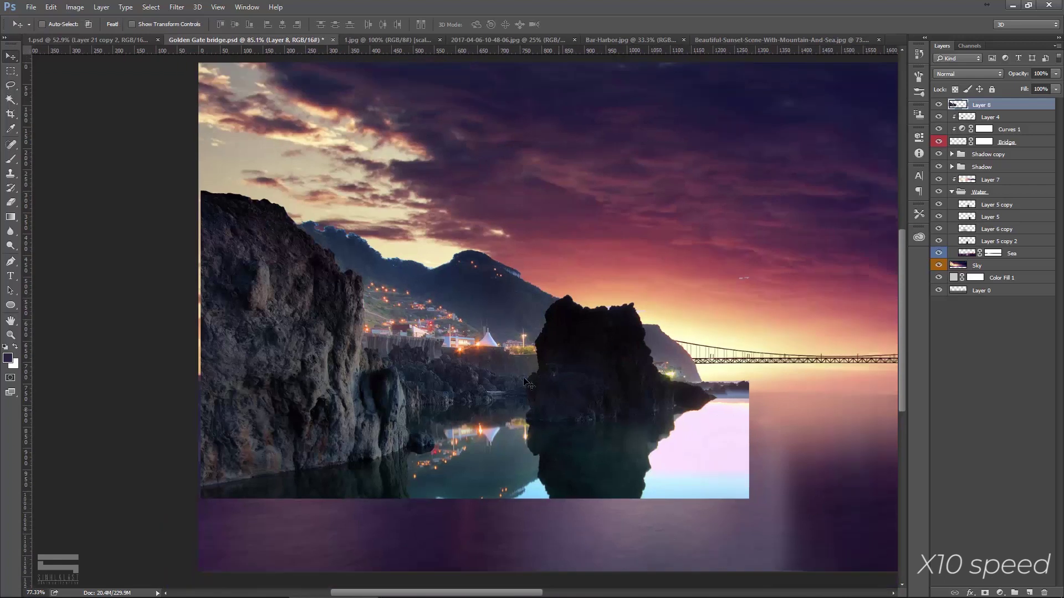
left_click_drag(606, 135, 576, 397)
scroll(720, 416, "up", 3)
key("ctrl+d")
key("e")
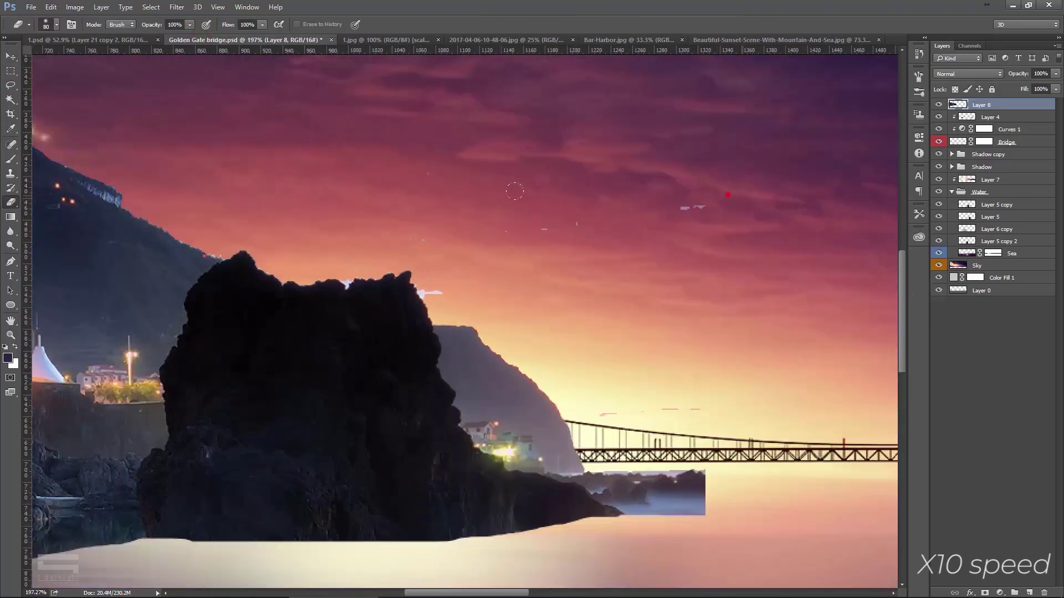
Convert the rock to a smart object, shrink it, and move it to the far-left shoreline.
scroll(612, 464, "down", 3)
right_click(1022, 104)
left_click(1022, 218)
key("ctrl+t")
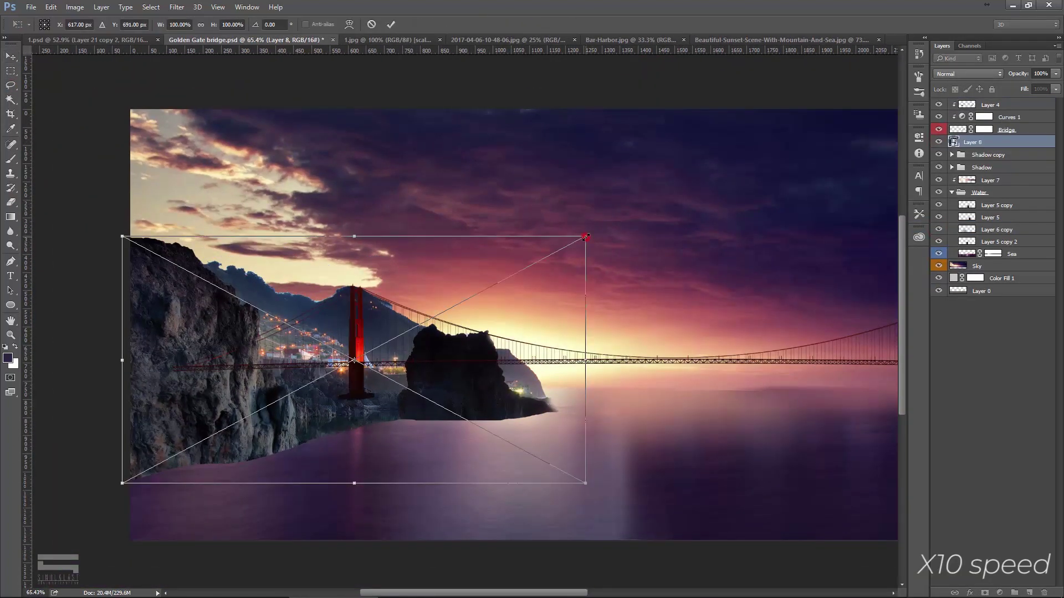
left_click_drag(345, 319, 367, 297)
key("Return")
scroll(367, 299, "up", 2)
scroll(275, 332, "down", 3)
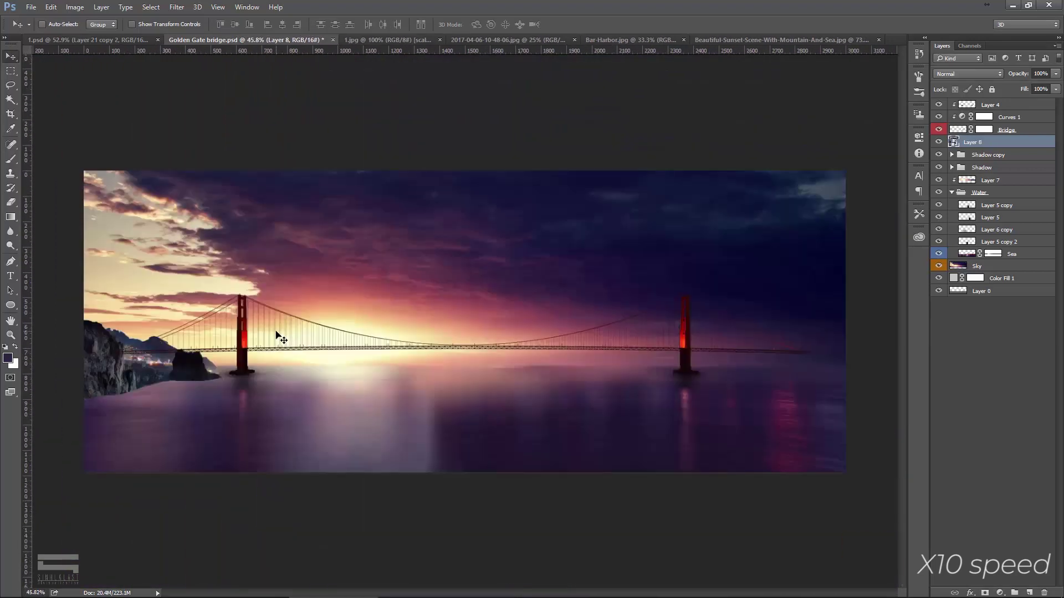
scroll(407, 386, "up", 2)
left_click_drag(431, 386, 407, 387)
scroll(407, 387, "up", 4)
Darken the rock with a clipped Solid Color fill merged into the rock layer.
left_click(1000, 592)
left_click(846, 254)
key("ctrl+alt+g")
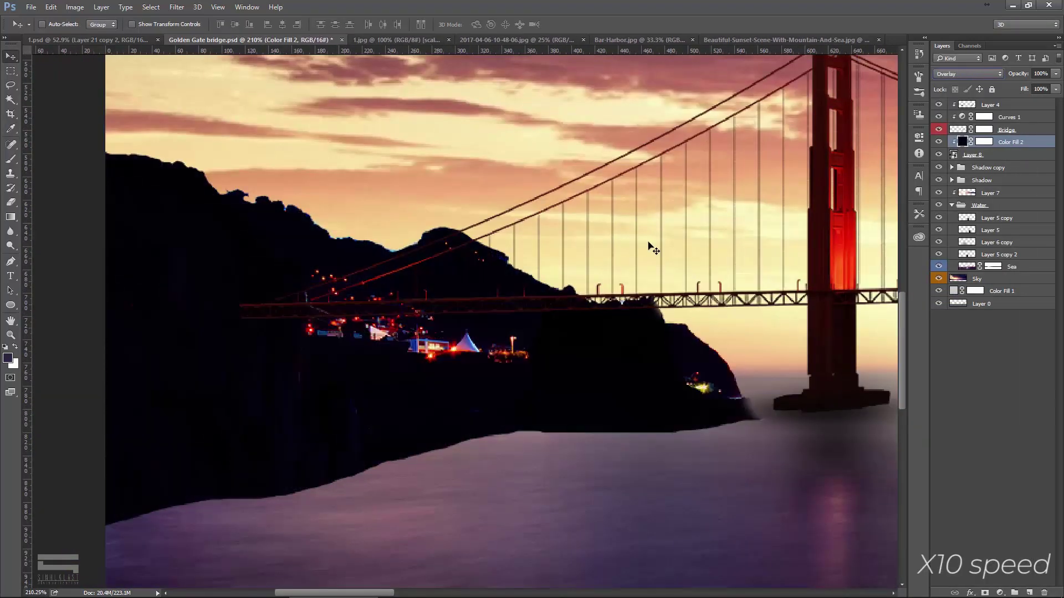
scroll(388, 332, "down", 3)
right_click(1010, 142)
left_click(942, 424)
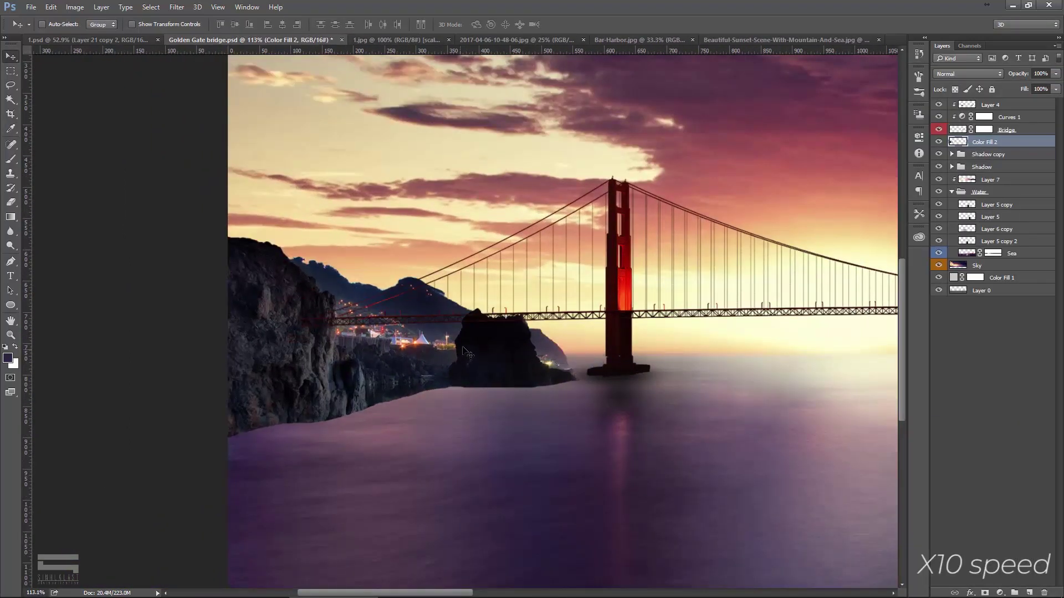
Duplicate the darkened rock and flip the copy upside down as a reflection.
key("ctrl+z")
left_click(617, 179)
left_click(510, 540)
key("Return")
Motion Blur the reflection and skew it to follow the shoreline.
left_click(177, 7)
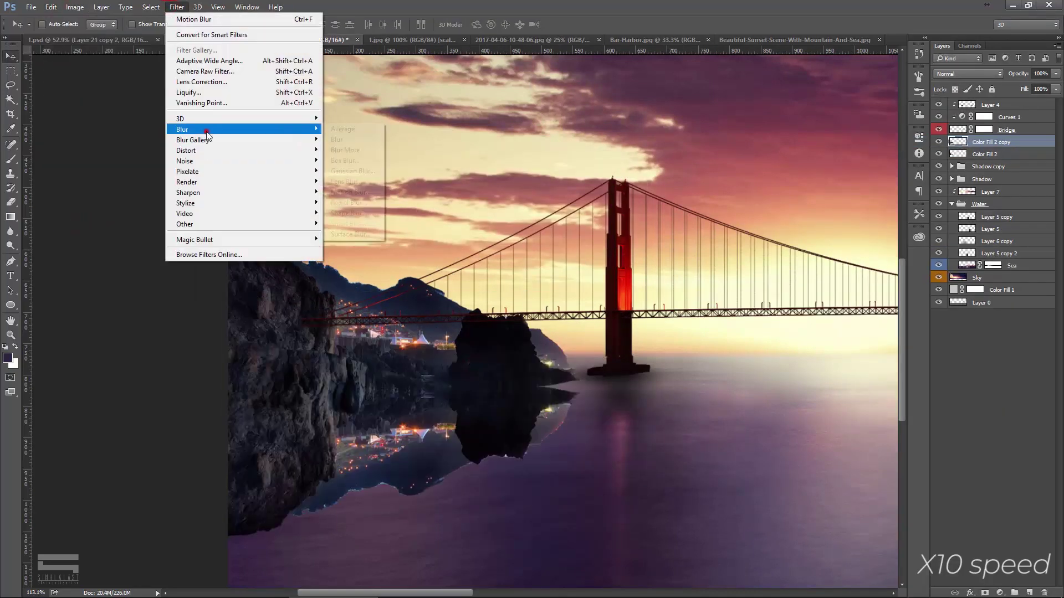
left_click(355, 205)
left_click(880, 263)
key("ctrl+t")
left_click_drag(224, 424, 223, 545)
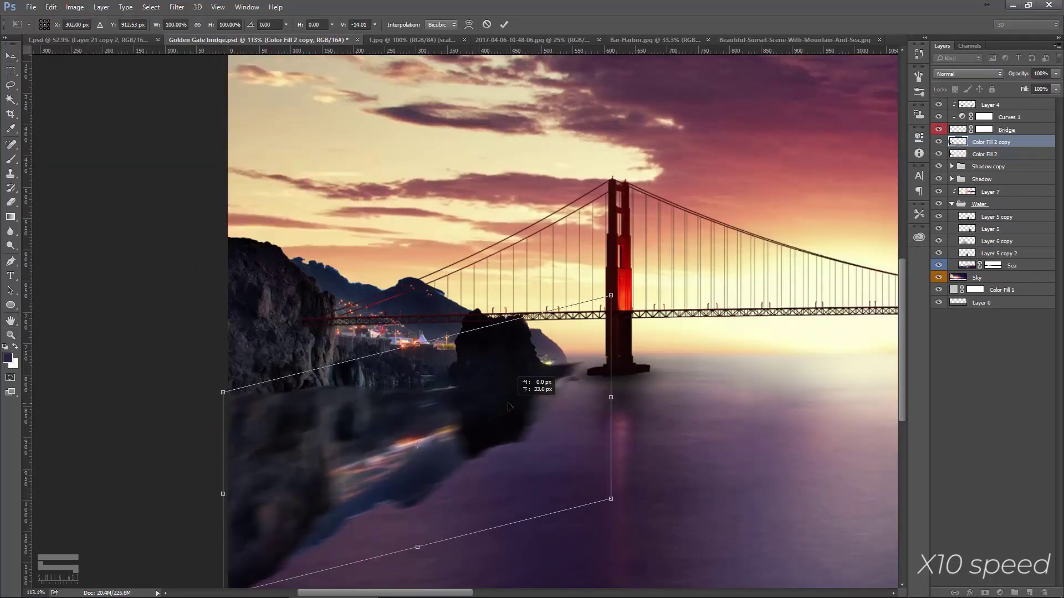
key("Return")
Clip a dark Solid Color fill to the reflection at 81% opacity.
left_click(1000, 593)
left_click(975, 349)
right_click(1024, 155)
left_click(942, 291)
left_click_drag(1055, 73, 1046, 90)
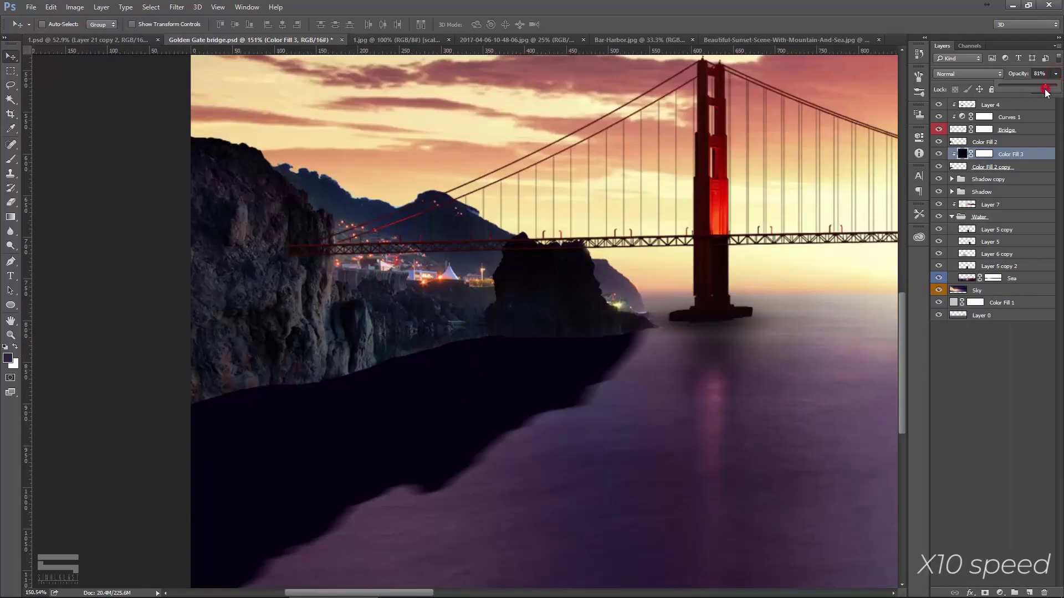
Paint a dark tone over the water near the cliff on a new layer.
left_click(1029, 593)
key("b")
left_click(8, 358)
left_click(874, 256)
left_click_drag(388, 443, 720, 388)
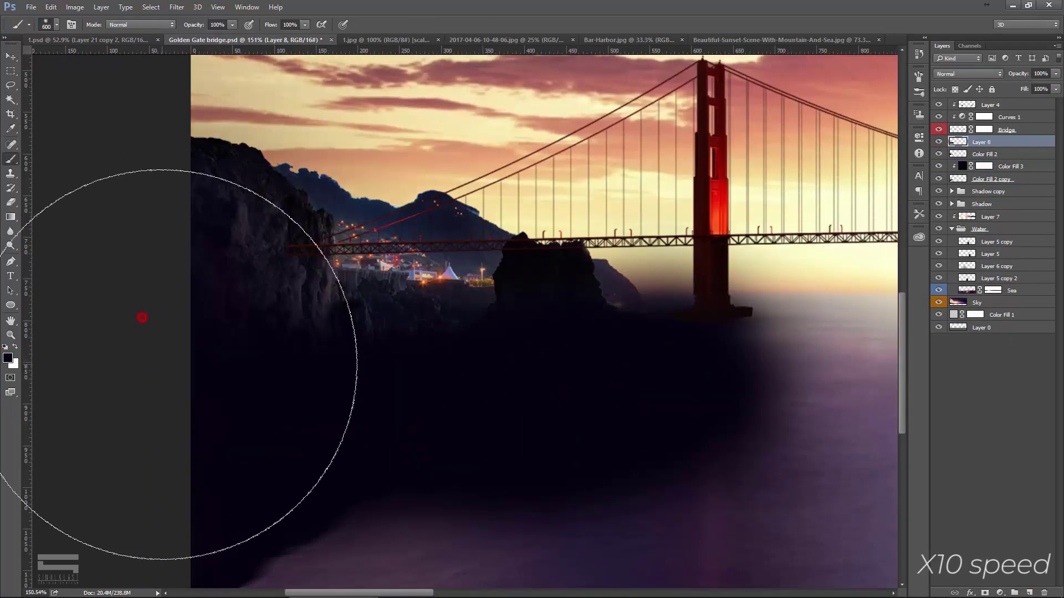
left_click(386, 40)
left_click(506, 40)
Paste the cliff scene as a new layer and scale it down to fit.
left_click(246, 39)
key("ctrl+v")
key("ctrl+t")
left_click_drag(177, 209, 665, 367)
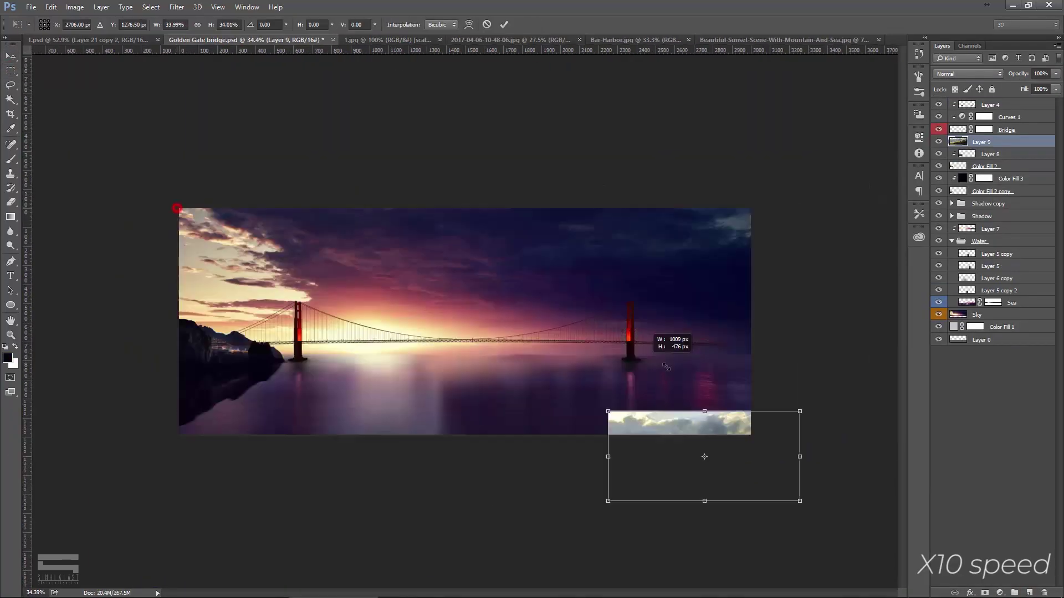
scroll(665, 367, "up", 5)
left_click_drag(772, 237, 696, 309)
key("Return")
Delete the cliff photo's sky and trace a pen path along the shoreline.
key("Delete")
key("p")
scroll(677, 357, "up", 3)
left_click(736, 242)
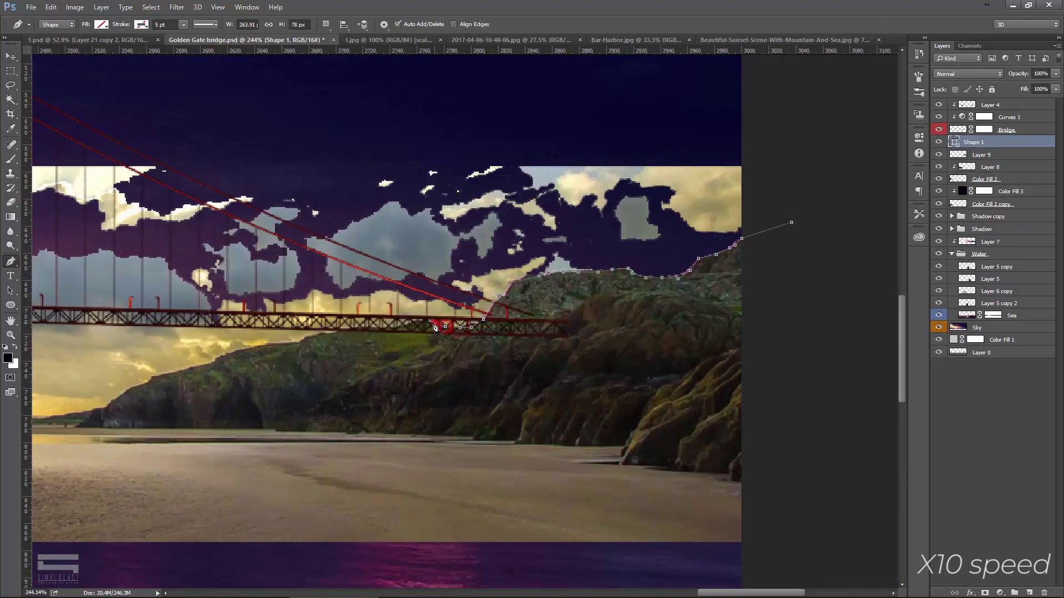
scroll(164, 382, "down", 2)
left_click(350, 388)
left_click(576, 392)
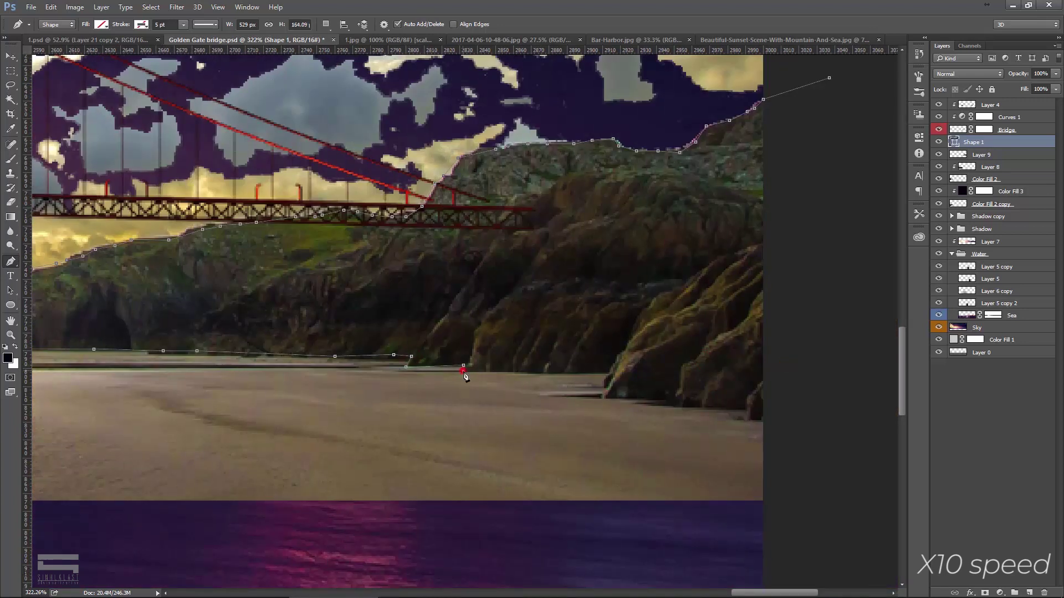
left_click(690, 415)
left_click(797, 435)
Turn the shoreline path into a selection and delete everything outside the cliff.
right_click(654, 333)
left_click(654, 342)
key("Delete")
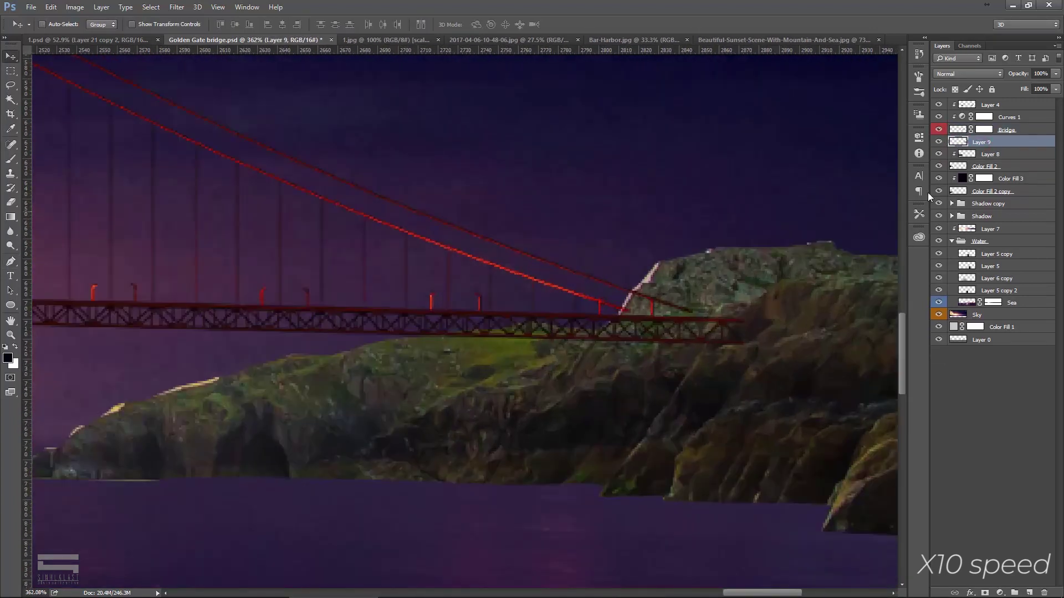
key("e")
scroll(690, 268, "down", 5)
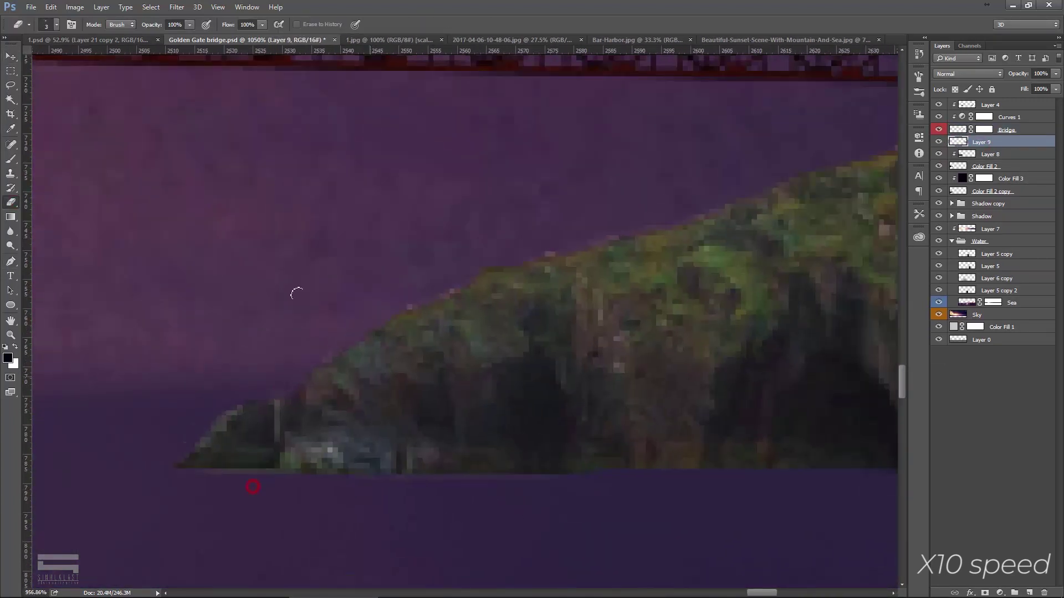
Add a Solid Color fill over the cliff at 84% opacity and duplicate it.
key("v")
right_click(980, 155)
left_click(1000, 593)
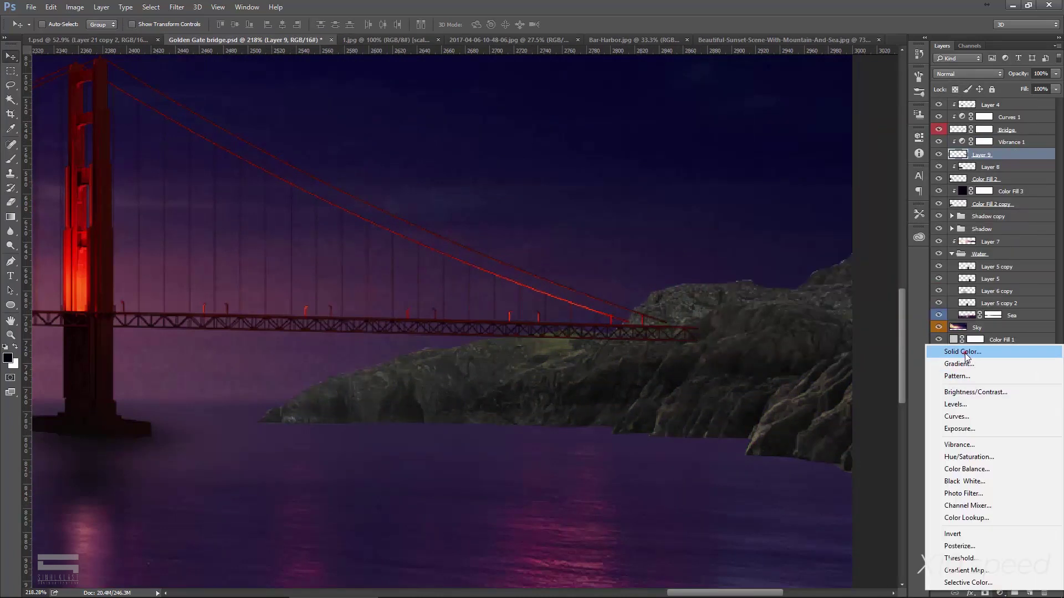
left_click_drag(1049, 85, 1038, 85)
right_click(992, 141)
left_click(1013, 162)
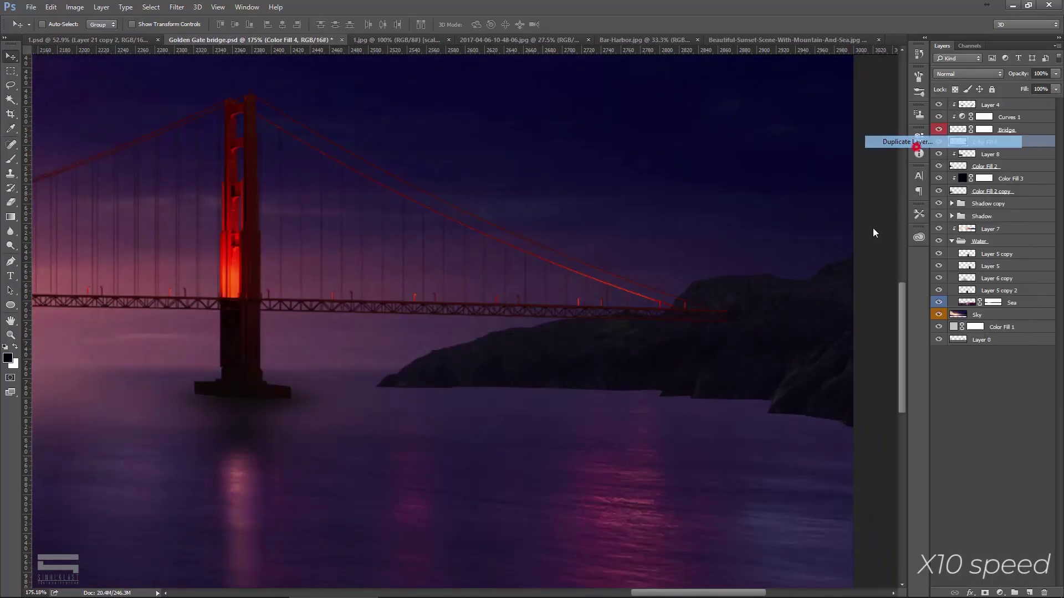
left_click(1025, 155)
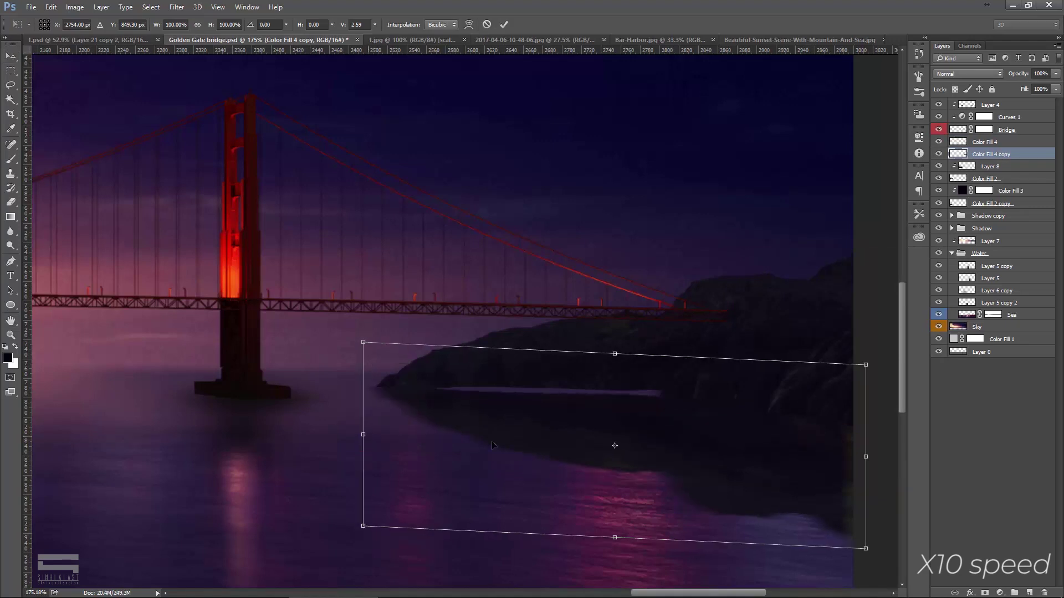
Lasso the cliff and fill the Bridge layer mask black, hiding the bridge's left end.
key("ctrl+0")
key("l")
scroll(316, 340, "up", 5)
key("ctrl+0")
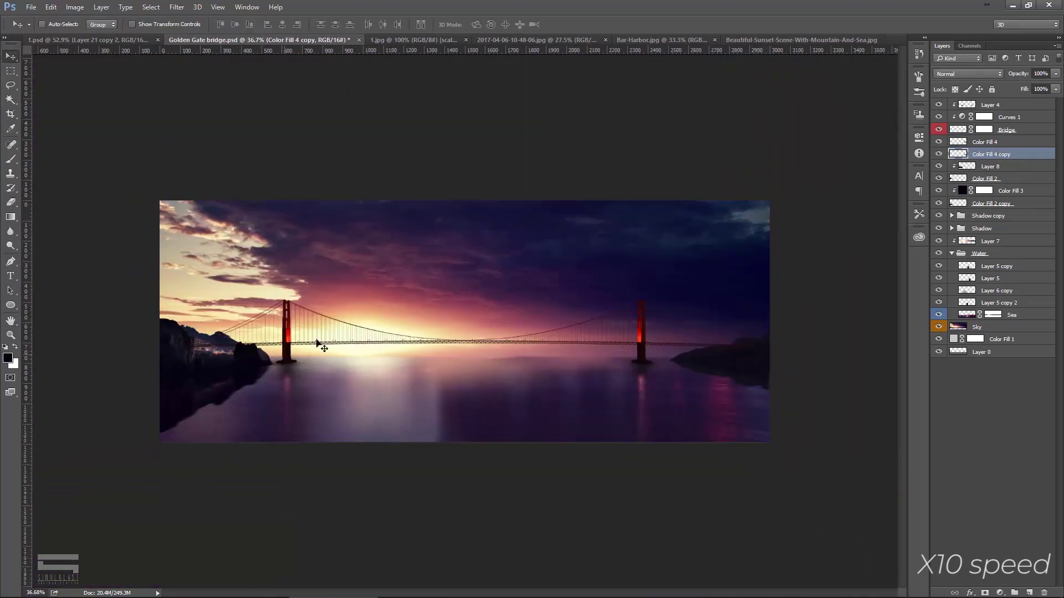
scroll(439, 265, "up", 8)
scroll(439, 264, "up", 3)
key("ctrl+r")
left_click_drag(585, 189, 588, 332)
left_click(50, 25)
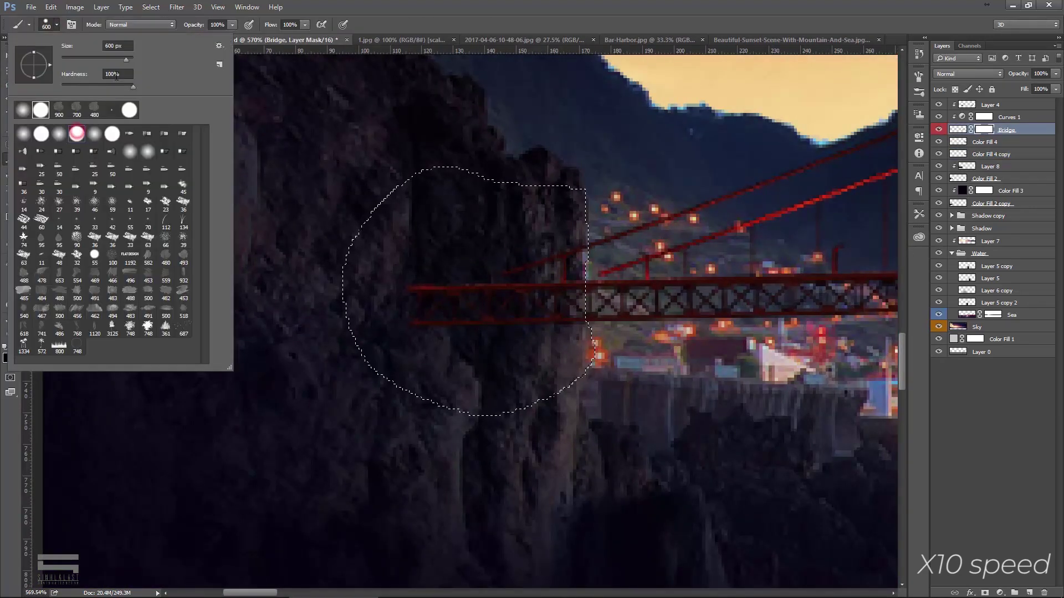
key("ctrl+d")
key("ctrl+0")
Copy the distant islands photo and paste it into the composite as Layer 9.
key("l")
scroll(619, 330, "up", 5)
key("ctrl+0")
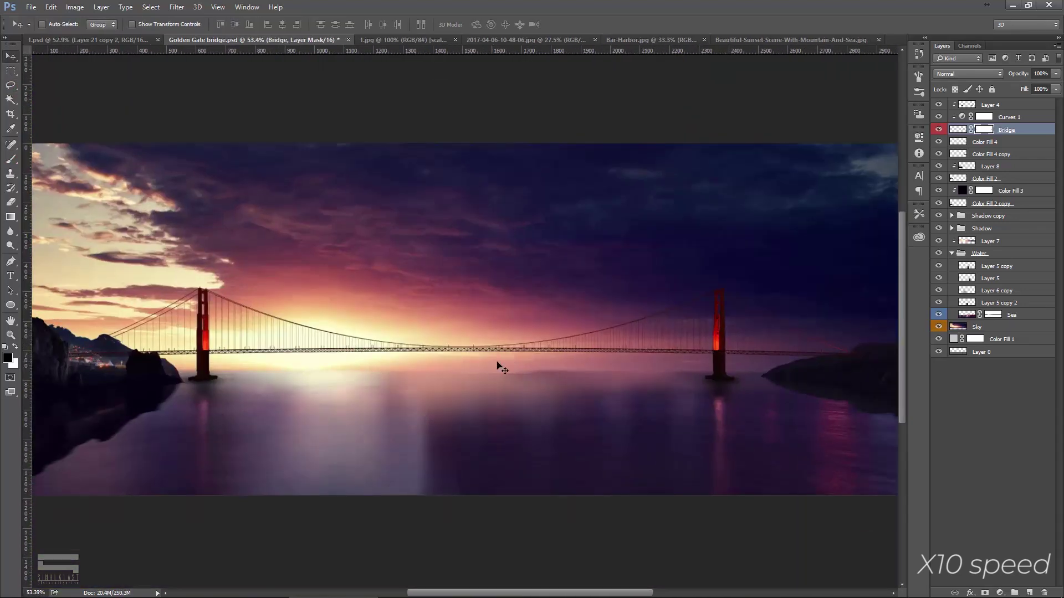
left_click(551, 39)
key("ctrl+v")
right_click(870, 300)
Unclip Layer 9, set it to Soft Light, and move the islands onto the horizon.
left_click(907, 296)
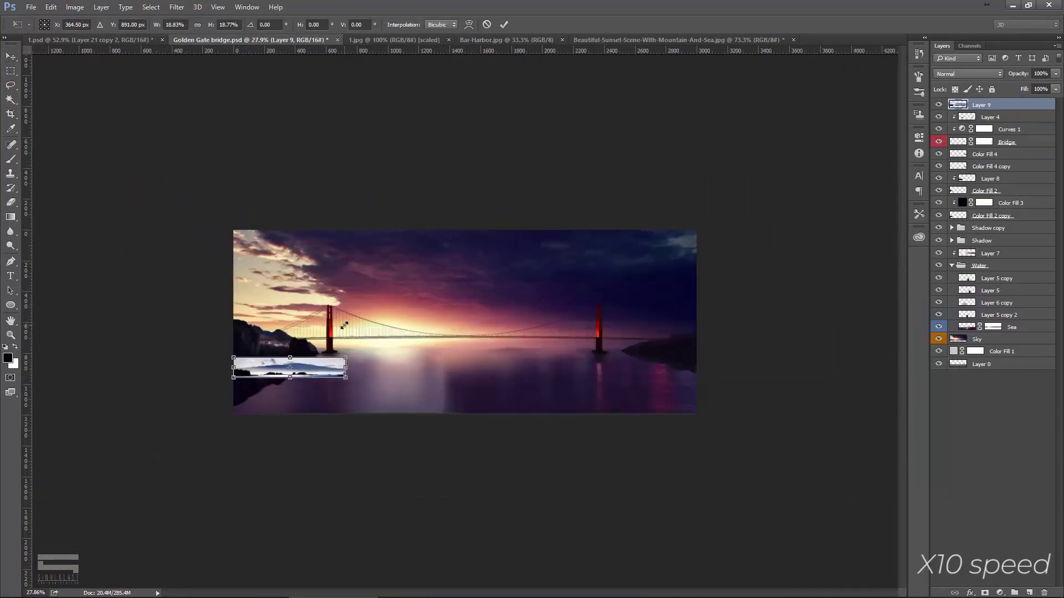
scroll(205, 435, "up", 4)
left_click(975, 73)
key("Up")
key("Up")
key("Up")
key("Up")
key("Up")
key("Up")
left_click_drag(666, 375, 671, 376)
scroll(498, 250, "down", 3)
scroll(499, 250, "up", 5)
Soften the islands' edges with a soft eraser and slide the strip along the horizon.
key("e")
left_click(57, 24)
key("Return")
scroll(544, 356, "down", 3)
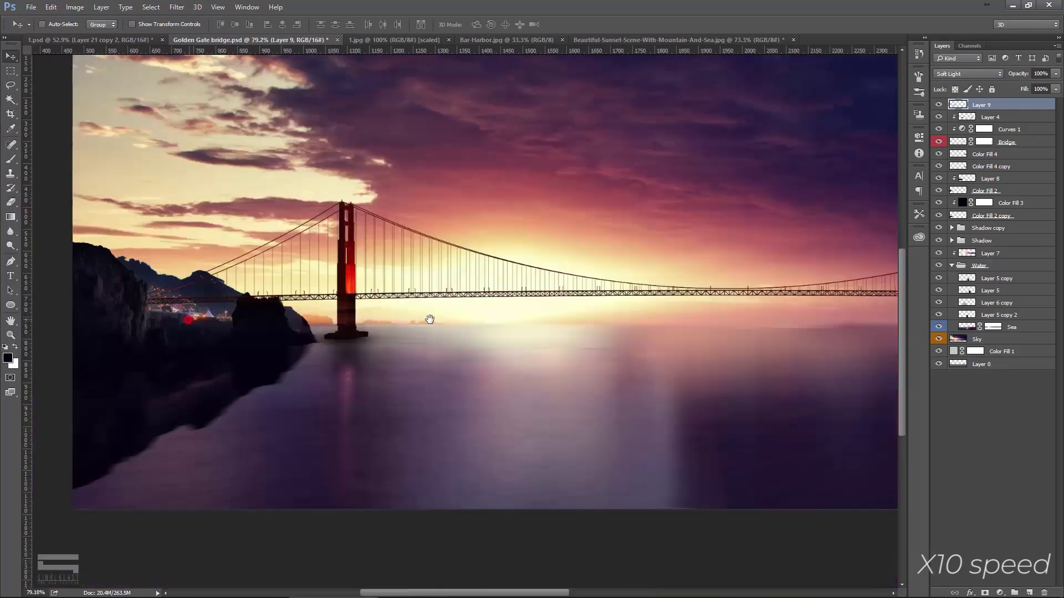
key("v")
scroll(430, 316, "up", 2)
left_click_drag(282, 310, 491, 310)
scroll(596, 324, "down", 2)
Duplicate the islands layer and lasso a section of the island strip.
key("ctrl+j")
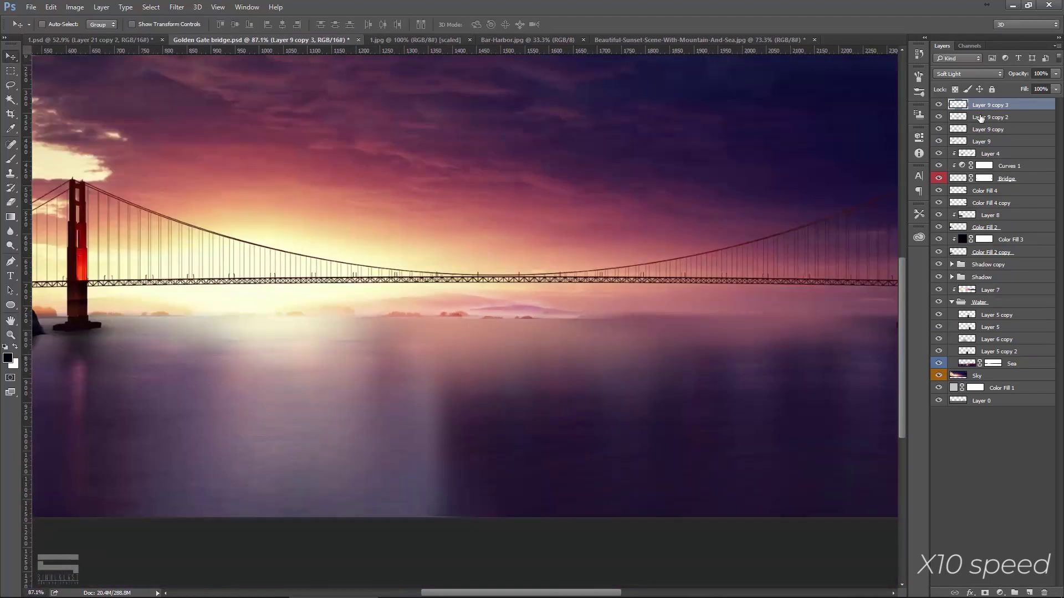
key("Return")
key("l")
scroll(788, 287, "up", 3)
left_click_drag(808, 306, 775, 315)
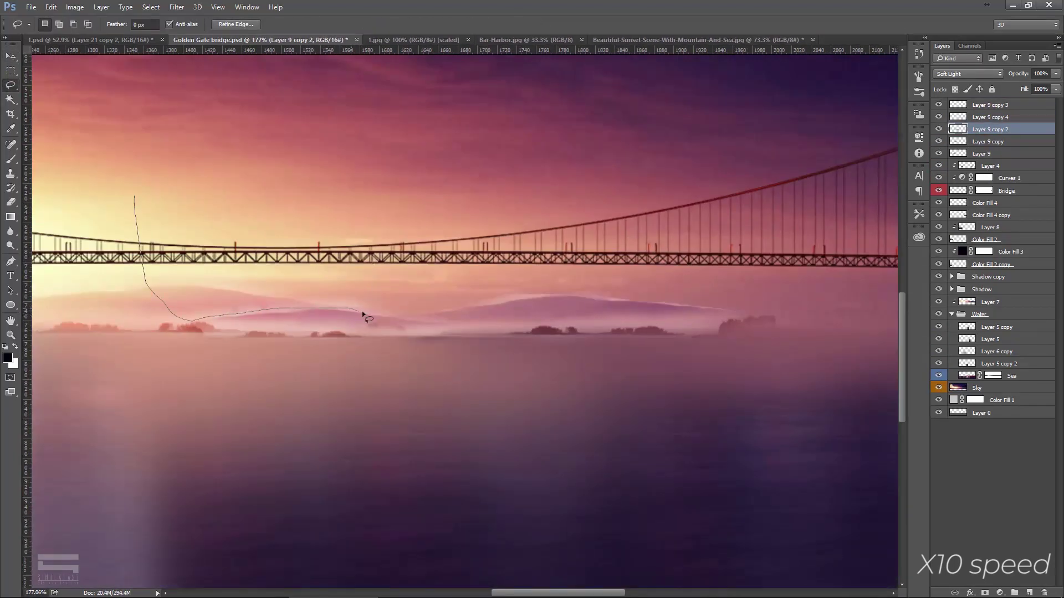
scroll(363, 314, "up", 3)
left_click_drag(363, 315, 231, 319)
left_click_drag(708, 305, 715, 310)
scroll(514, 304, "down", 5)
Copy the lassoed islands section to a new layer at 49% opacity.
key("ctrl+j")
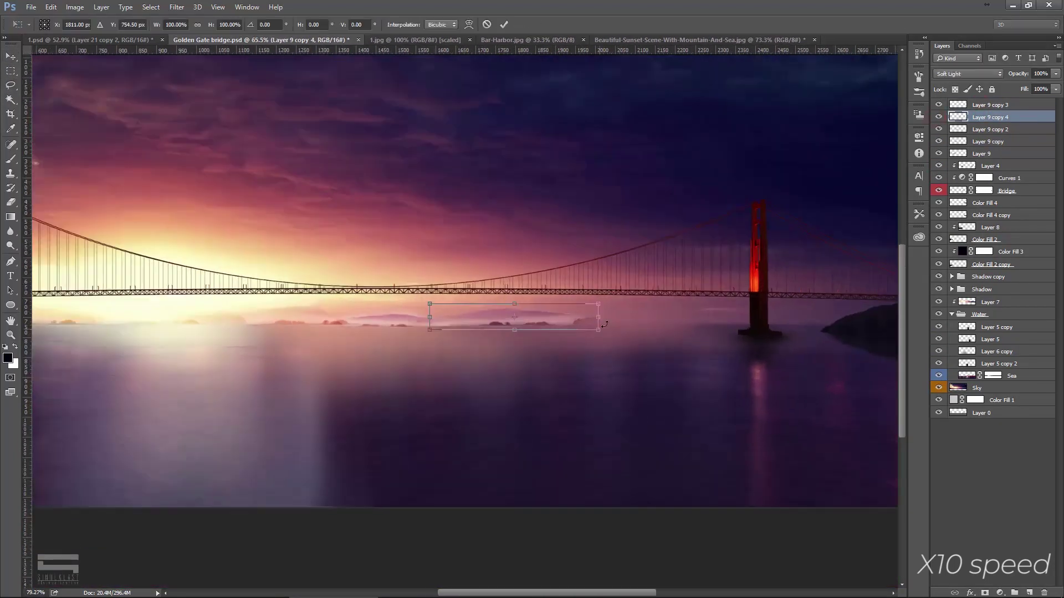
key("v")
key("4")
key("9")
Group the island layers as M and lower the opacity of Layer 9 copy 4.
key("ctrl+0")
left_click(981, 165)
left_click(992, 104, "shift")
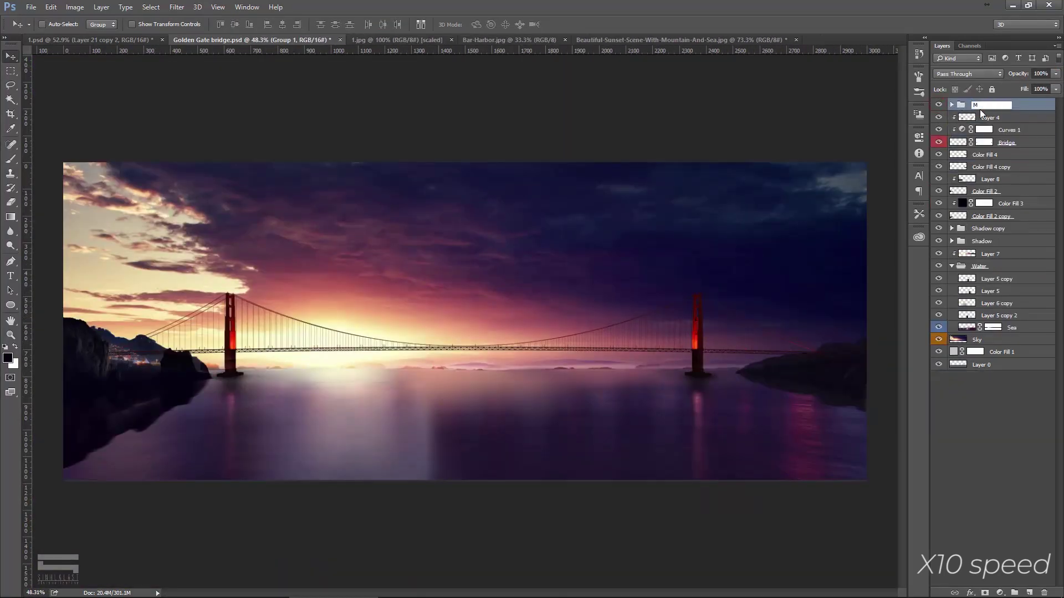
left_click(951, 142)
left_click(349, 392, "ctrl")
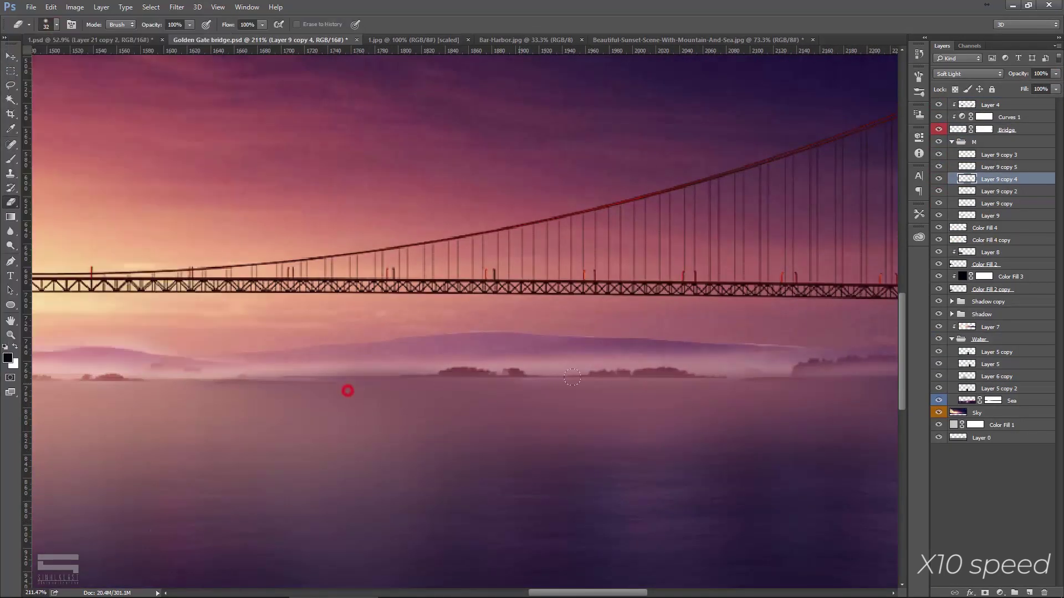
left_click(1054, 73)
In 1.psd, set the water glow layer to Soft Light and paint with a 1163 px soft brush.
key("ctrl+shift+Tab")
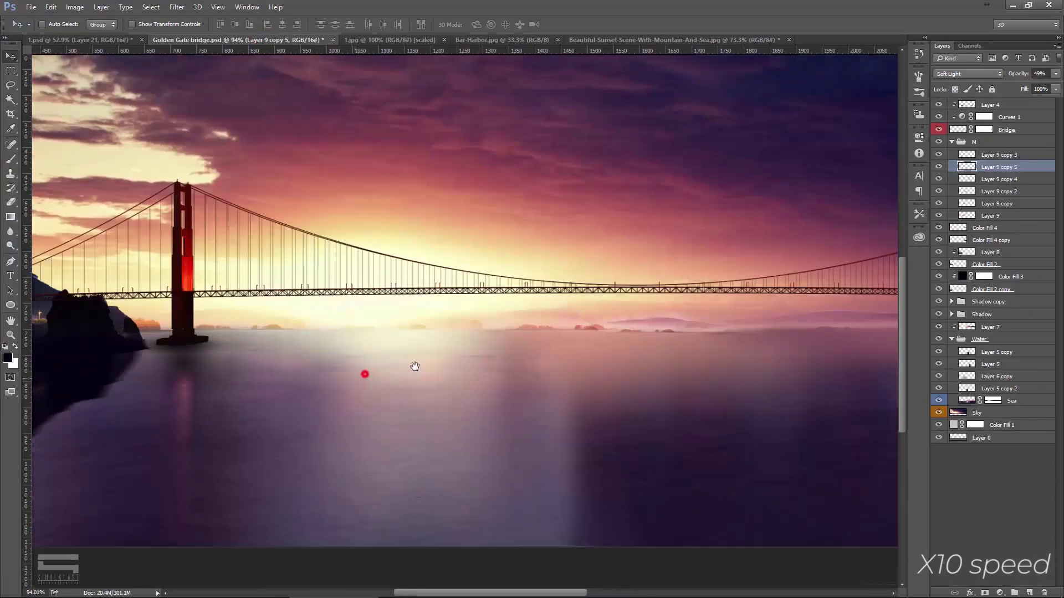
left_click(969, 73)
key("shift+alt+f")
scroll(653, 375, "down", 3)
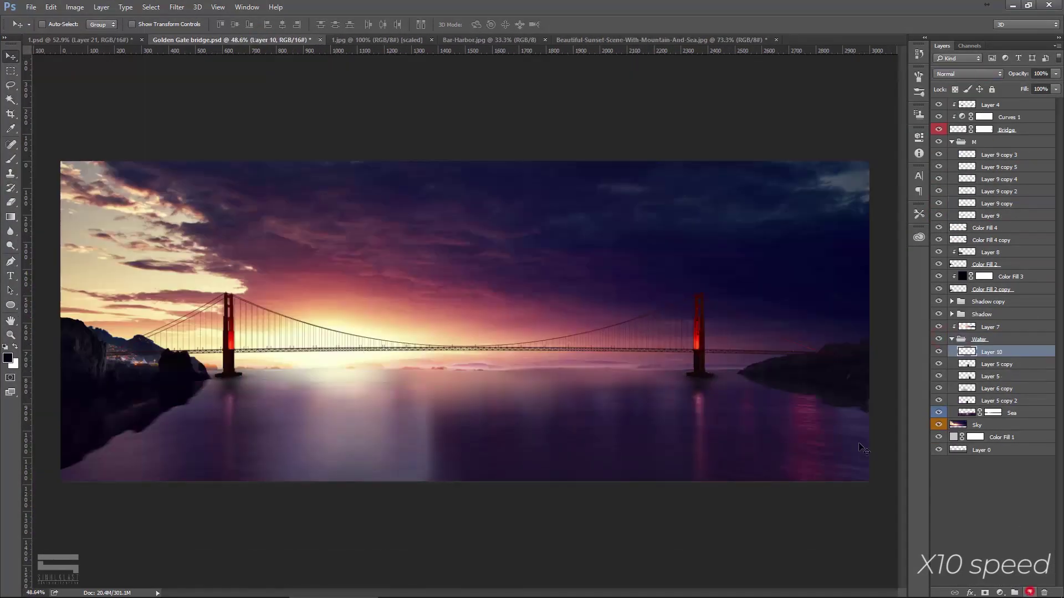
key("b")
scroll(750, 392, "down", 1)
left_click(56, 24)
left_click_drag(127, 65, 132, 59)
key("Return")
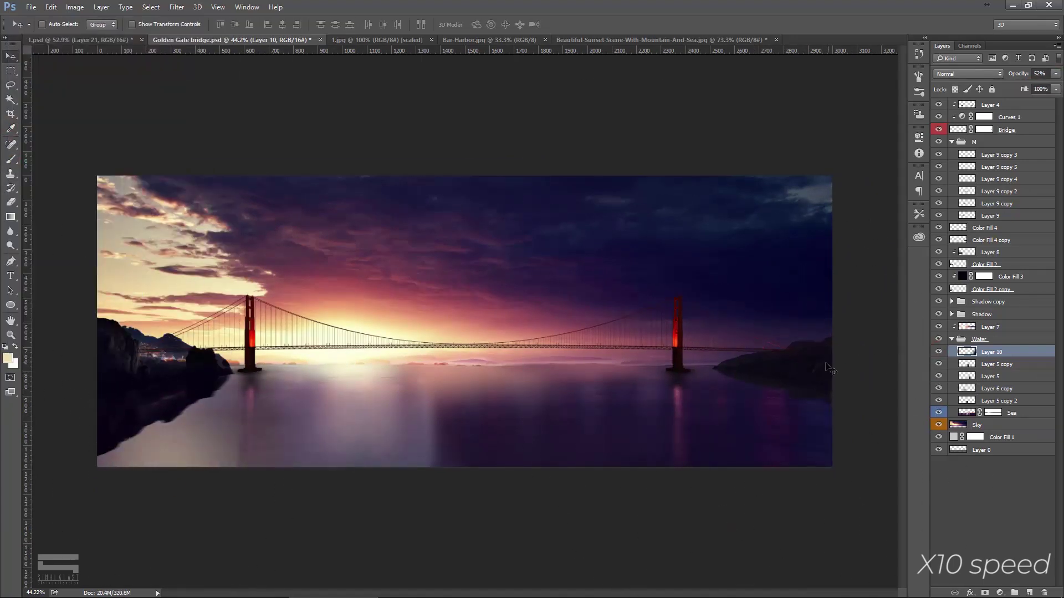
Trim the glow with a 188 px eraser and drag the lens-flare image into the composite.
left_click(10, 200)
left_click(56, 24)
left_click_drag(100, 58, 113, 60)
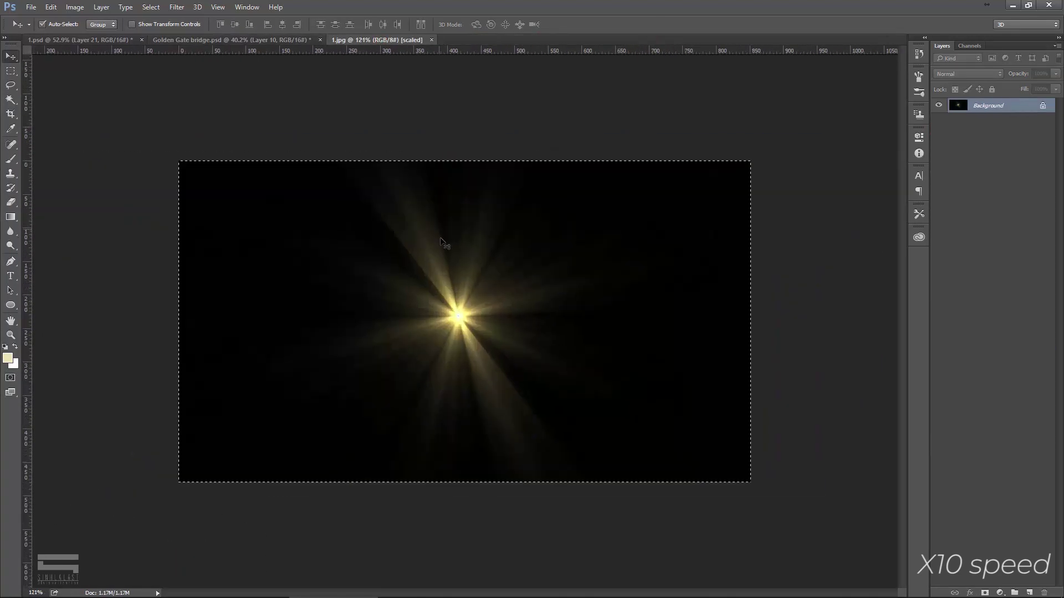
left_click_drag(440, 237, 463, 286)
Set the flare to Screen, clip a Color Balance to it, and merge them.
key("ctrl+plus")
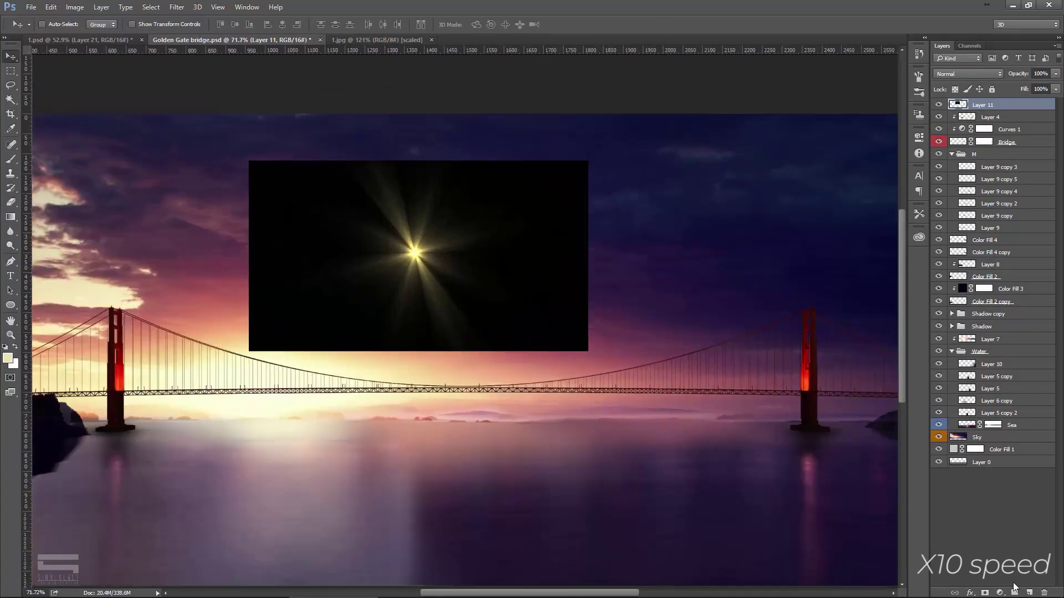
right_click(1014, 104)
left_click(923, 295)
key("shift+alt+s")
left_click_drag(833, 190, 437, 255)
left_click(1015, 104, "shift")
right_click(1016, 105)
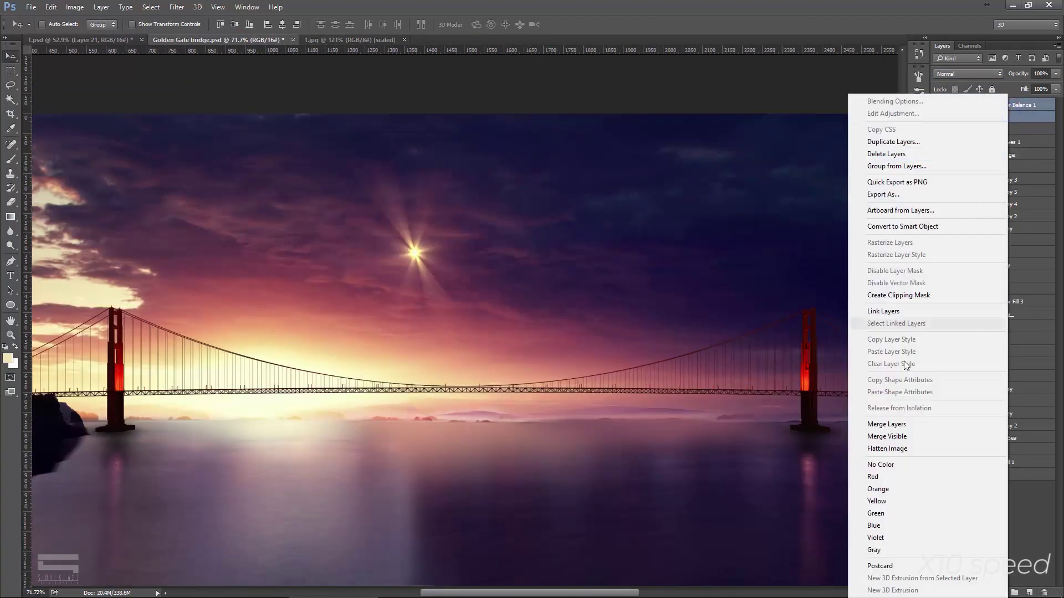
left_click(887, 435)
Resize the flare and position it on the bridge deck.
scroll(688, 231, "up", 1)
left_click_drag(660, 303, 677, 292)
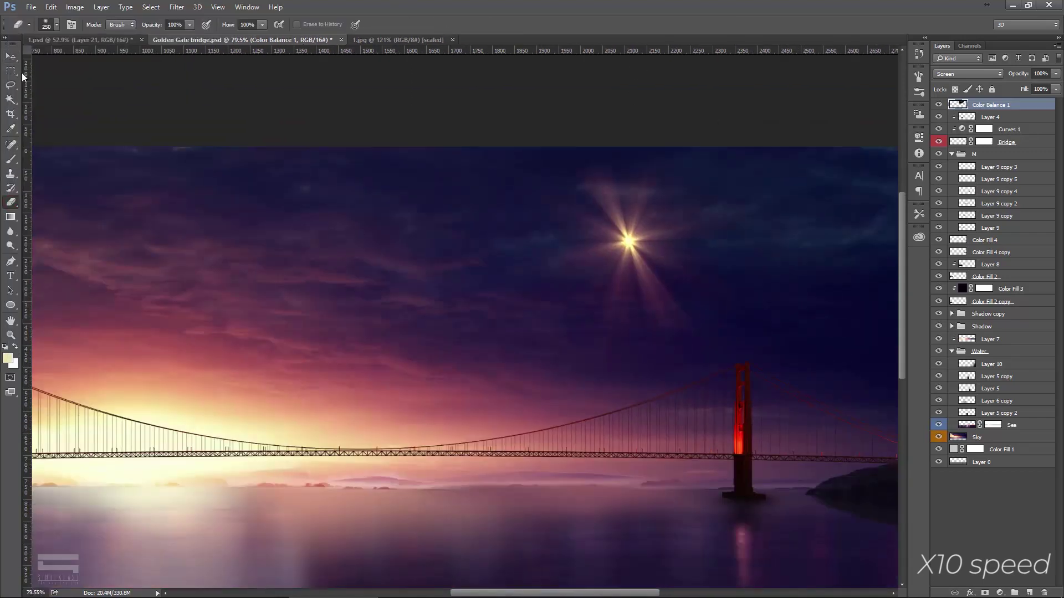
key("Return")
scroll(842, 231, "up", 3)
left_click_drag(475, 434, 511, 380)
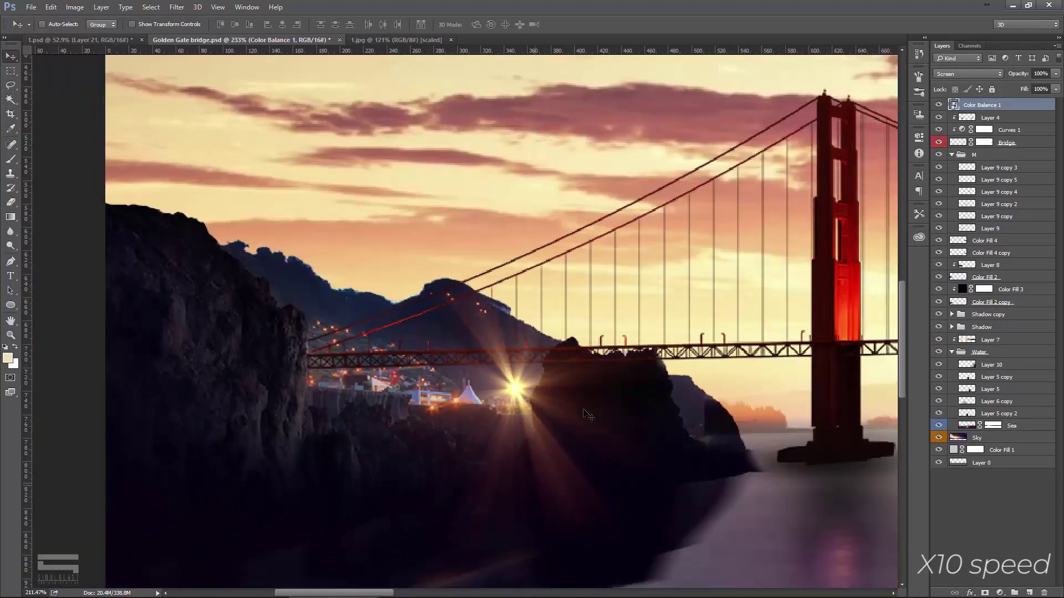
left_click_drag(577, 371, 582, 373)
Duplicate the flare along the deck, resize the copy, and set it to 70% opacity.
key("ctrl+j")
scroll(582, 373, "down", 3)
left_click_drag(682, 398, 310, 363)
scroll(310, 363, "up", 5)
key("ctrl+t")
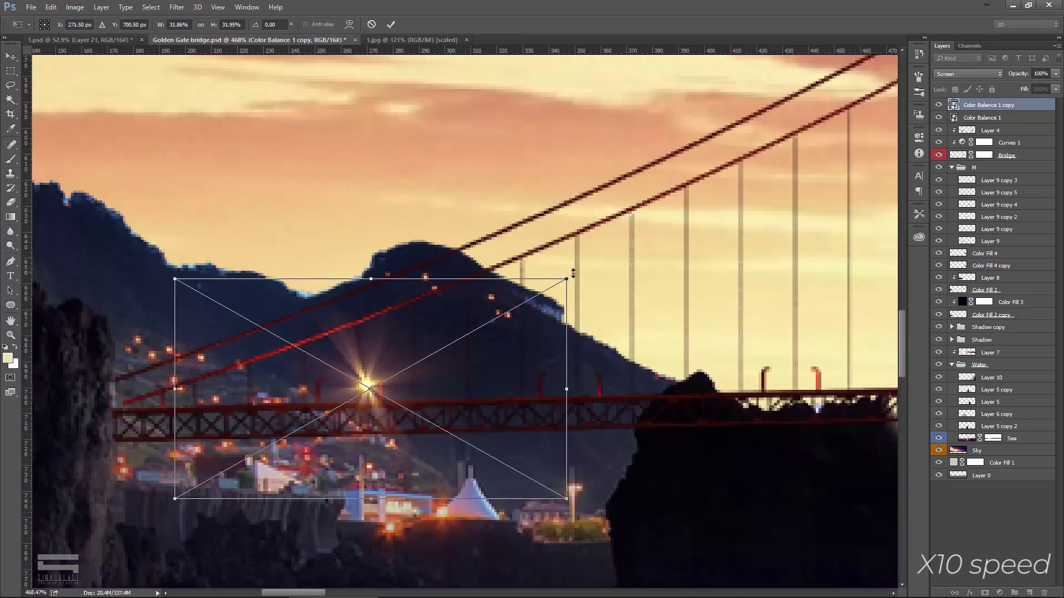
key("Return")
scroll(410, 334, "up", 1)
left_click(1055, 73)
left_click_drag(1055, 86, 1037, 86)
Add two more flare lights along the deck at 52% opacity.
left_click_drag(693, 423, 693, 424)
scroll(694, 424, "down", 5)
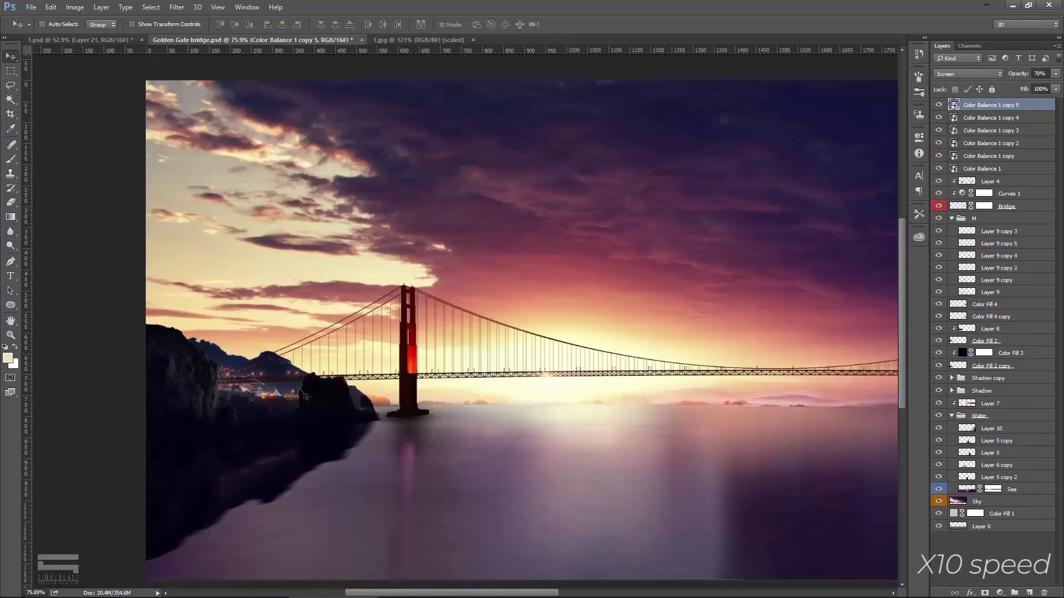
key("ctrl+j")
key("ctrl+j")
key("ctrl+j")
scroll(736, 343, "up", 3)
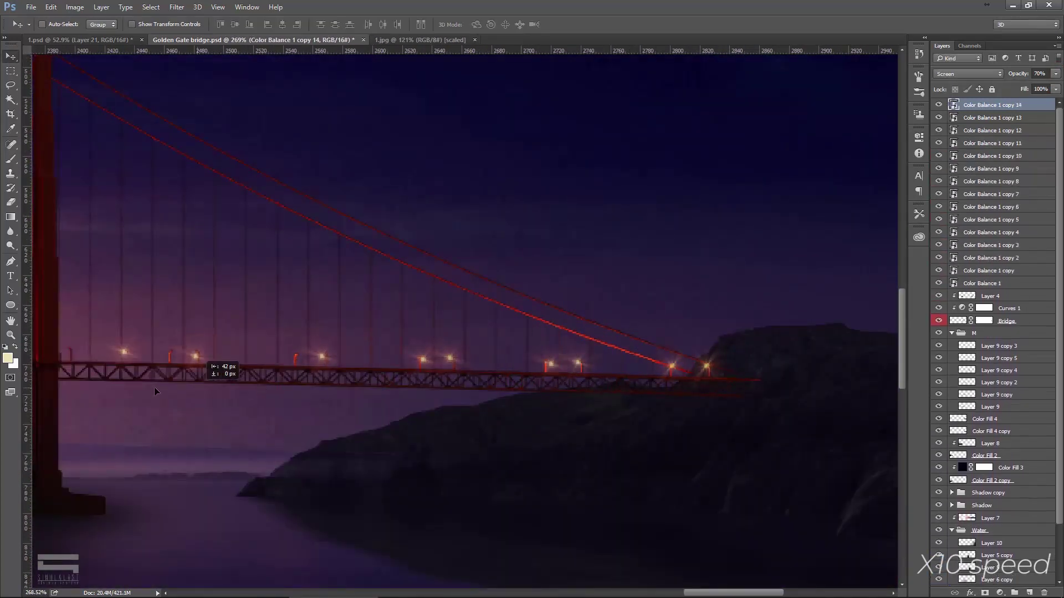
scroll(527, 340, "down", 5)
scroll(637, 304, "down", 3)
key("ctrl+j")
key("ctrl+j")
left_click(1055, 73)
left_click_drag(1055, 86, 1036, 86)
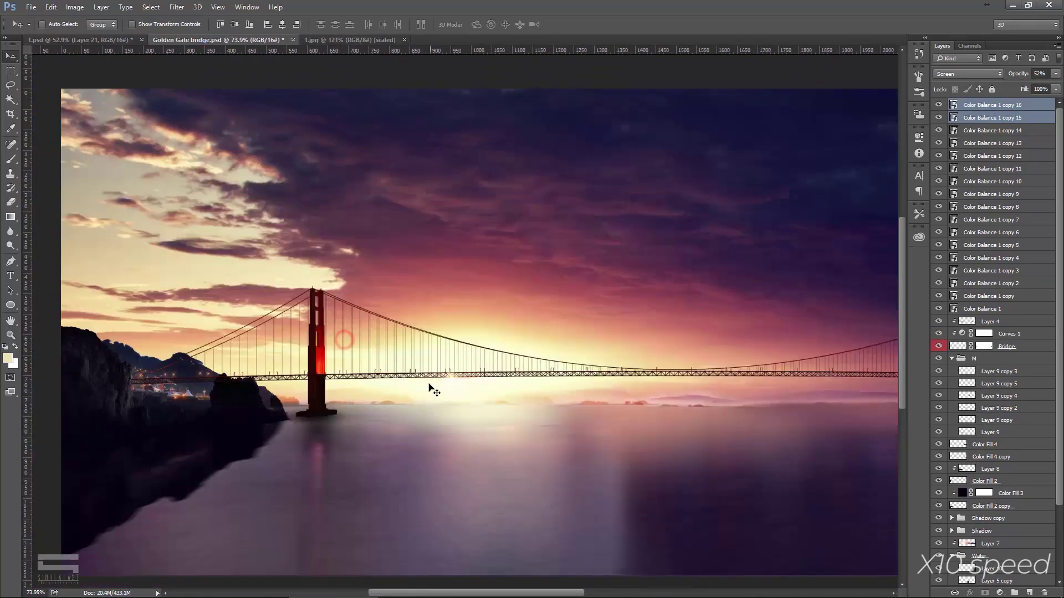
scroll(434, 391, "up", 3)
Paint a large Sun Bloom on a new layer at the sun at 55% opacity.
left_click(987, 321)
key("ctrl+shift+alt+n")
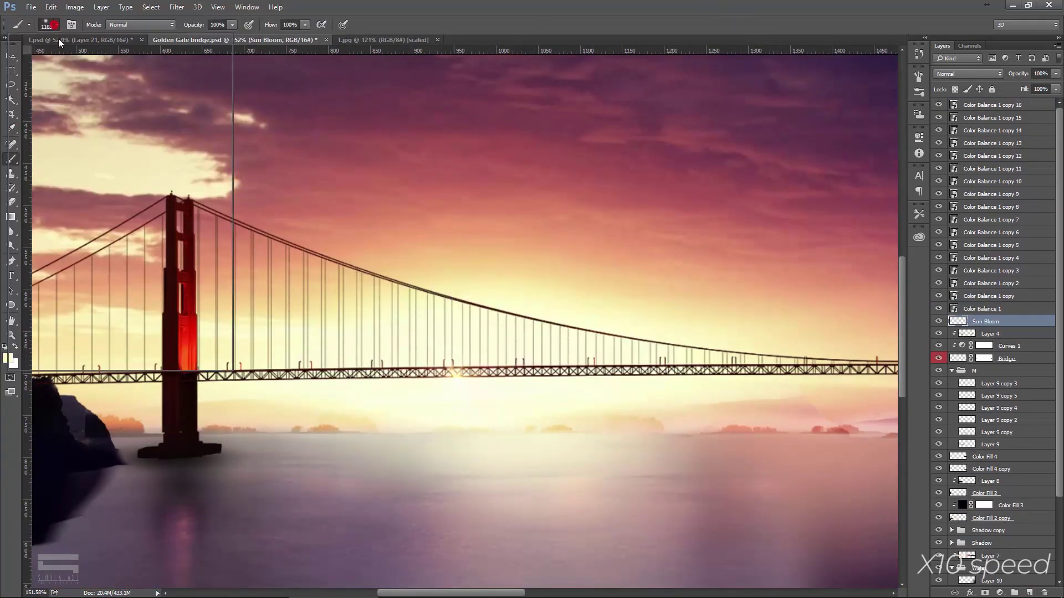
scroll(510, 332, "down", 3)
left_click(509, 333)
scroll(510, 332, "down", 2)
key("v")
key("5")
key("5")
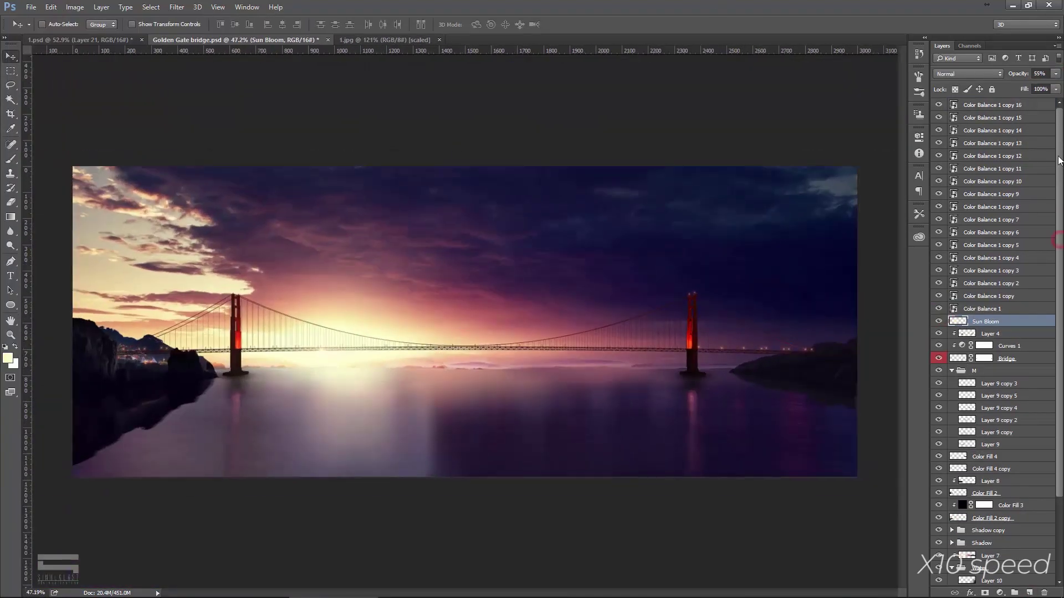
Add a dark navy Solid Color fill and paint its centre away to leave a vignette.
left_click(1000, 592)
left_click(961, 351)
left_click(726, 398)
left_click(855, 261)
key("b")
left_click(975, 104)
left_click(244, 299)
Add a Curves adjustment that grades the image, with its opacity lowered.
key("v")
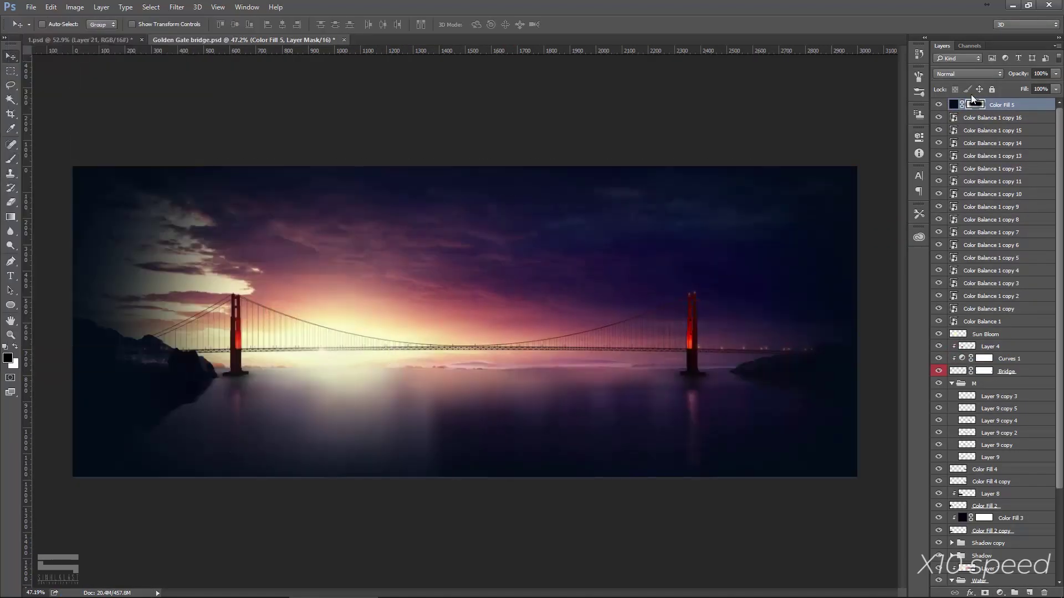
left_click(999, 593)
left_click(950, 415)
left_click(902, 123)
key("7")
key("8")
left_click(975, 104)
key("d")
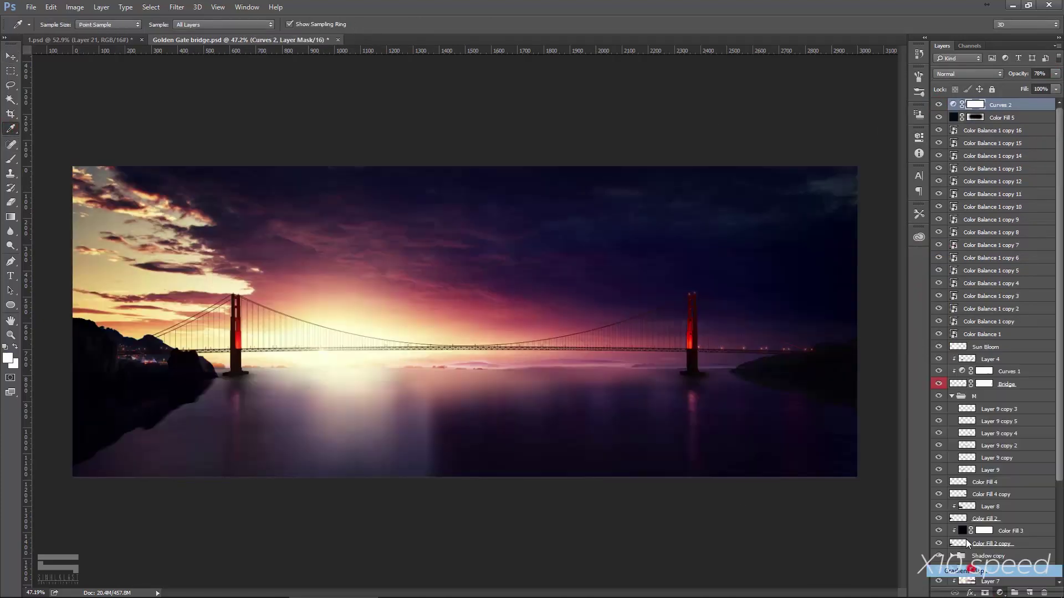
Add a Gradient Map with a warm cream light stop, at reduced opacity for a subtle sepia tint.
left_click(958, 571)
left_click(802, 166)
double_click(720, 434)
left_click(751, 389)
left_click(763, 390)
left_click(637, 266)
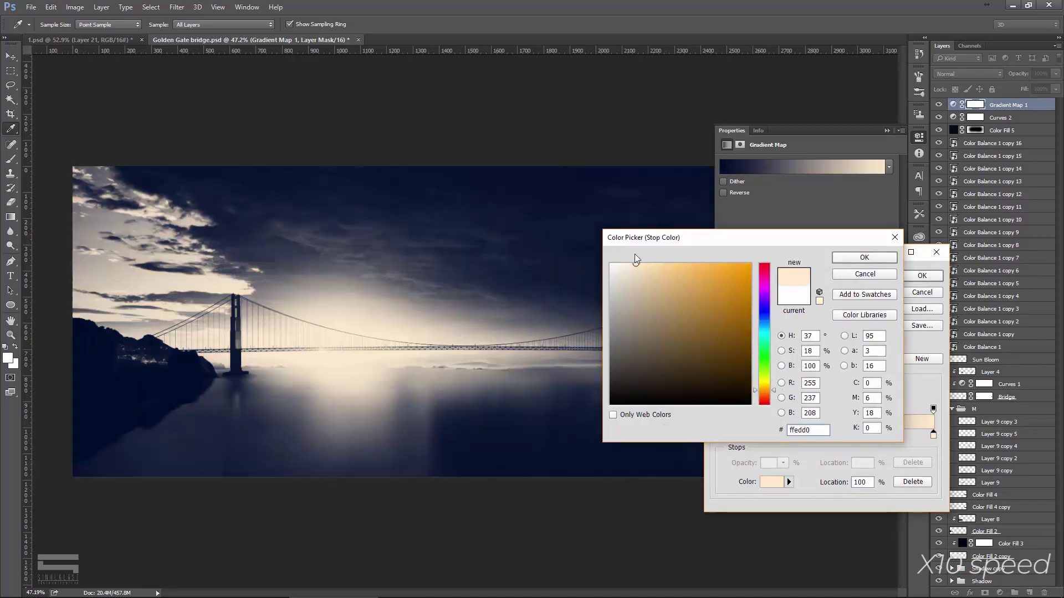
left_click(865, 257)
left_click(922, 275)
left_click(1056, 73)
Stamp a merged copy, sharpen it in the Camera Raw Filter, and group the layers as After.
key("ctrl+shift+alt+e")
left_click(176, 7)
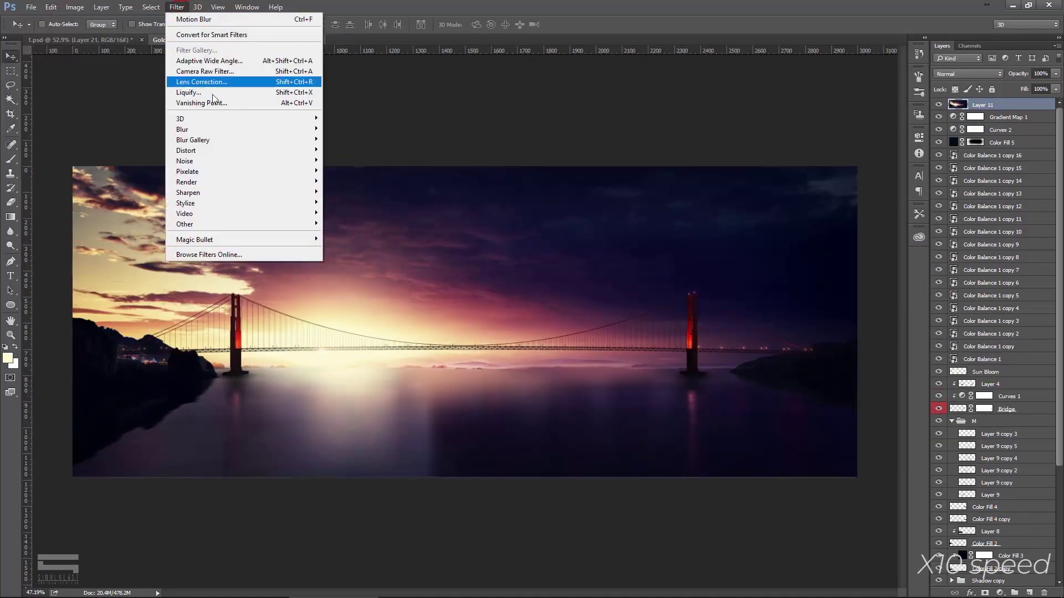
left_click(211, 78)
left_click_drag(823, 346, 865, 346)
left_click(778, 127)
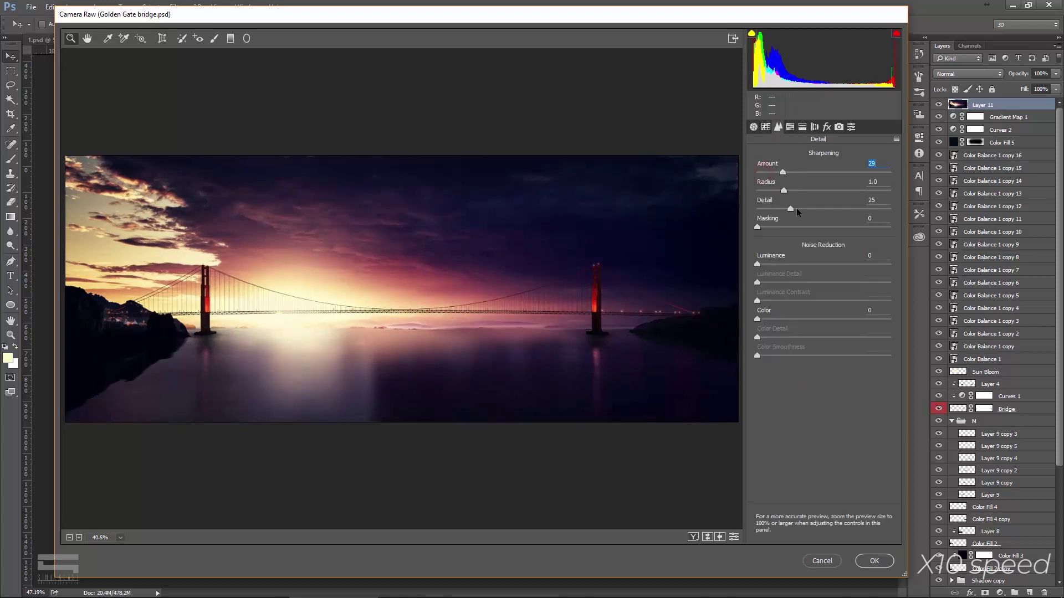
left_click(873, 560)
key("ctrl+g")
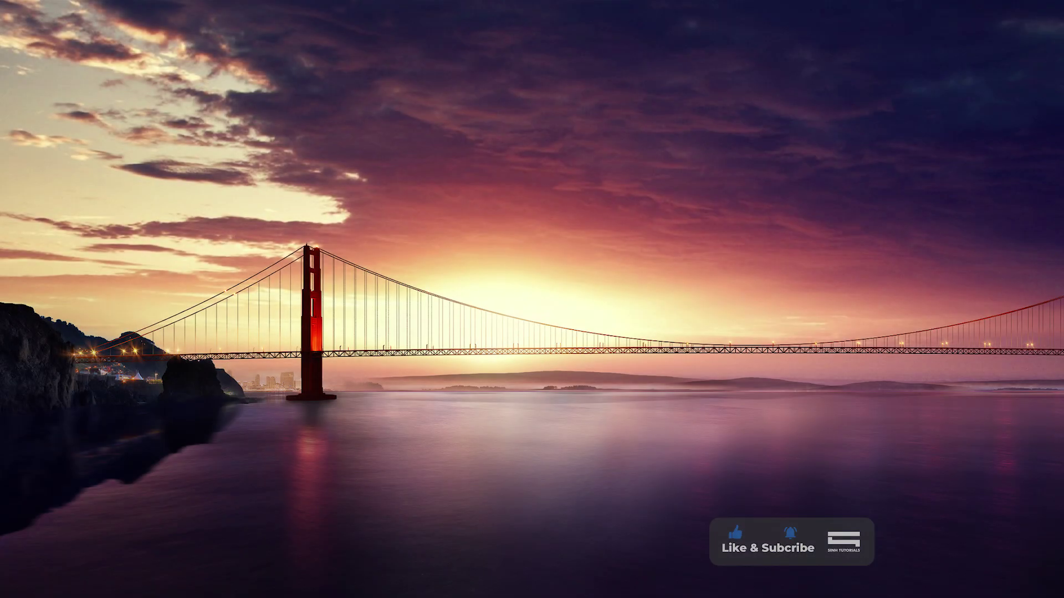